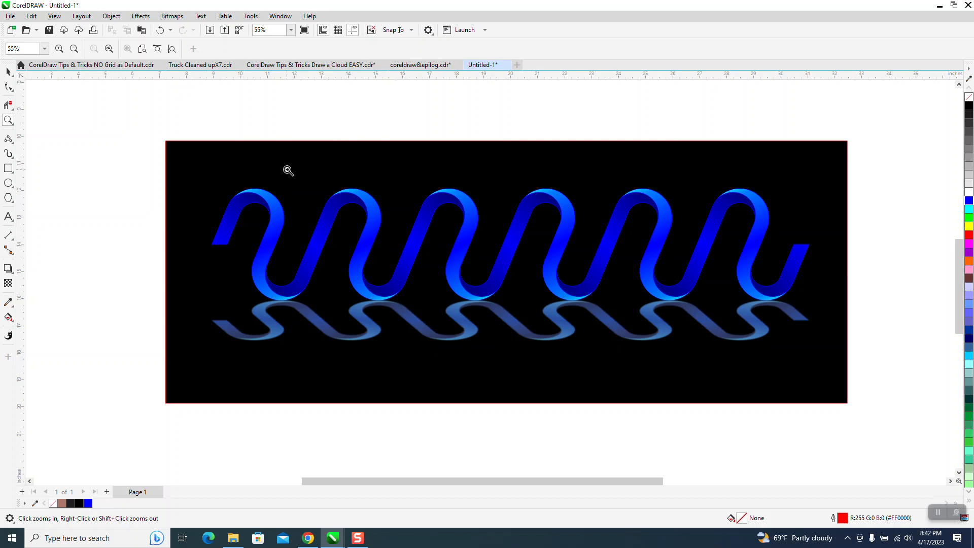
# - Move the finished ribbon artwork and its black background up to clear the lower part of the page
pyautogui.click(8, 72)
pyautogui.scroll(-2, 261, 155)
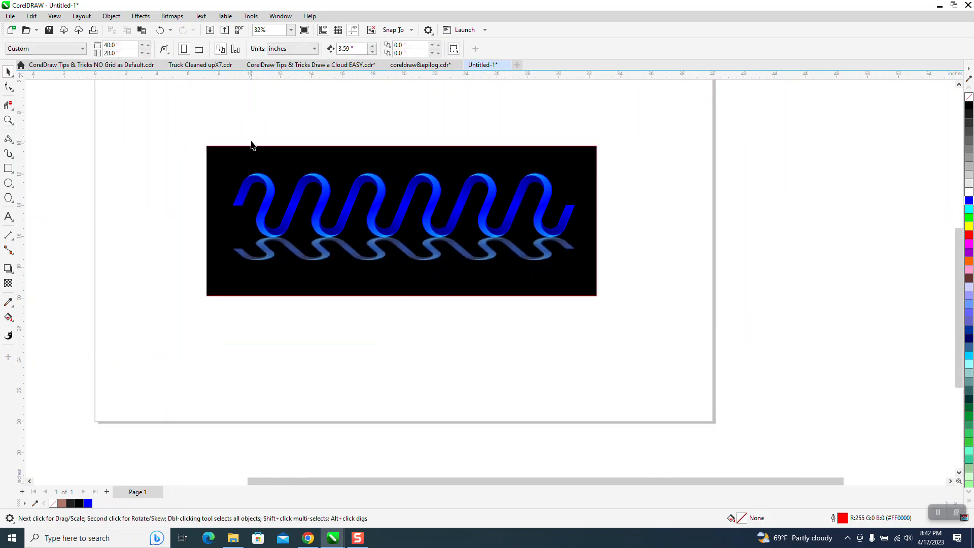
pyautogui.moveTo(227, 215); pyautogui.dragTo(632, 330)
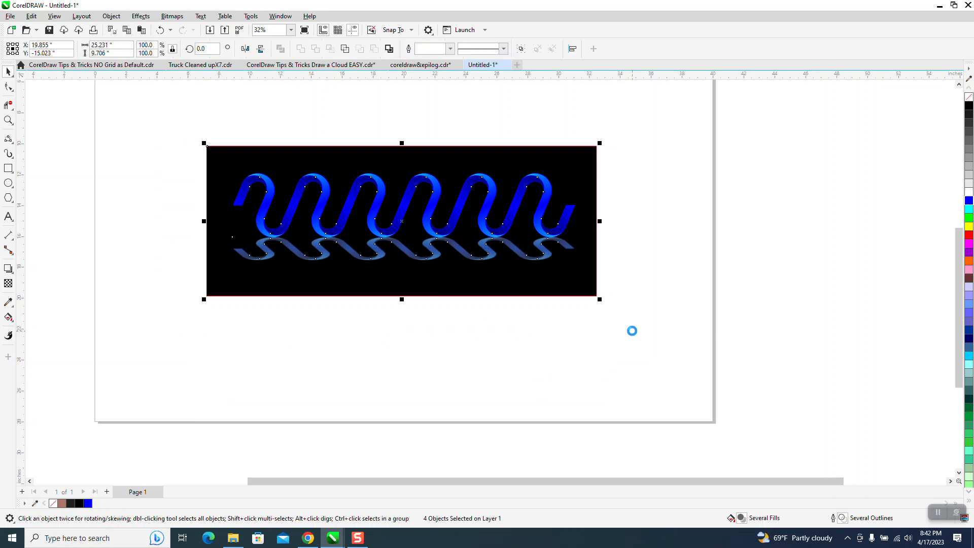
pyautogui.press('Up')
pyautogui.press('Up')
pyautogui.press('Up')
# - Draw a rectangle about 2.43 by 1.58 inches below the artwork and round its corners fully, to about 0.79 inches
pyautogui.click(8, 168)
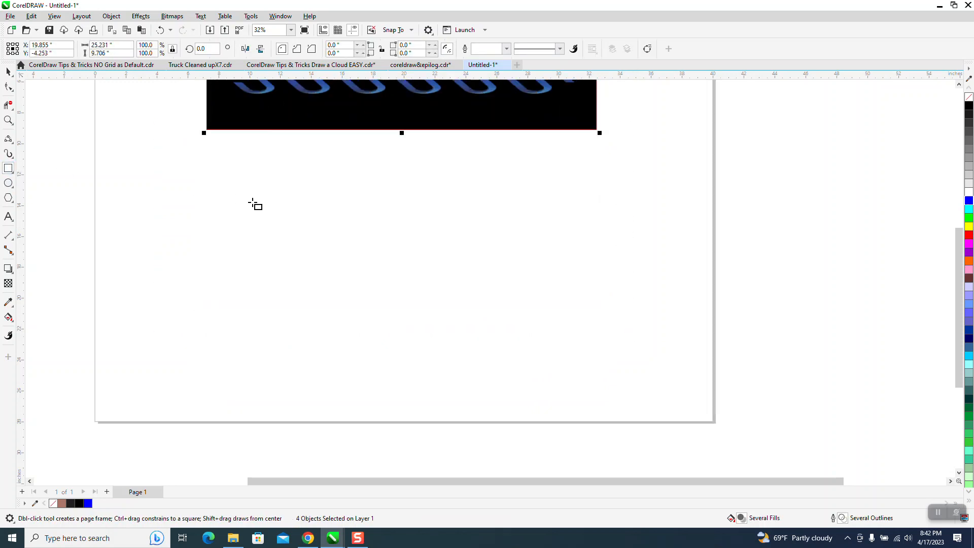
pyautogui.moveTo(425, 196)
pyautogui.mouseDown()
pyautogui.moveTo(387, 222)
pyautogui.moveTo(620, 280)
pyautogui.mouseUp()
pyautogui.click(8, 121)
pyautogui.click(8, 88)
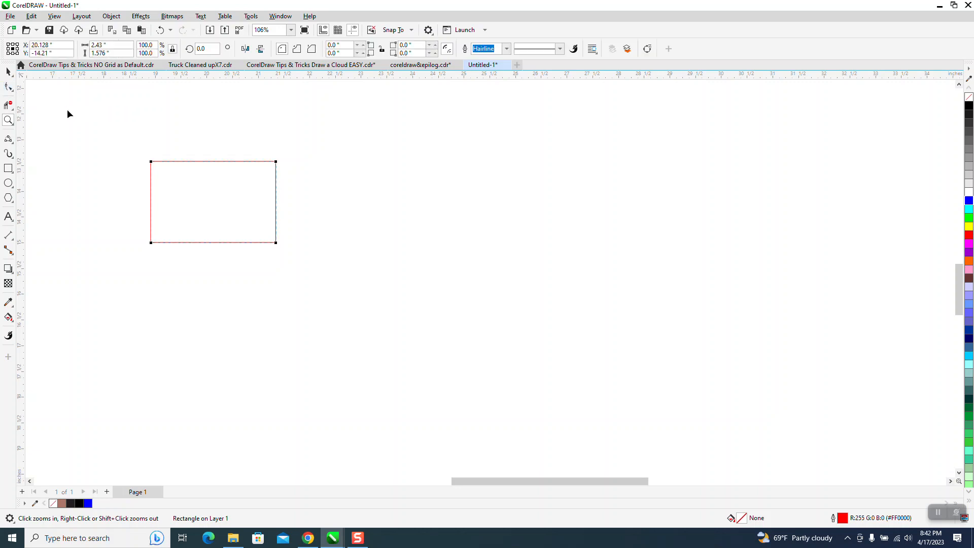
pyautogui.moveTo(151, 162); pyautogui.dragTo(260, 174)
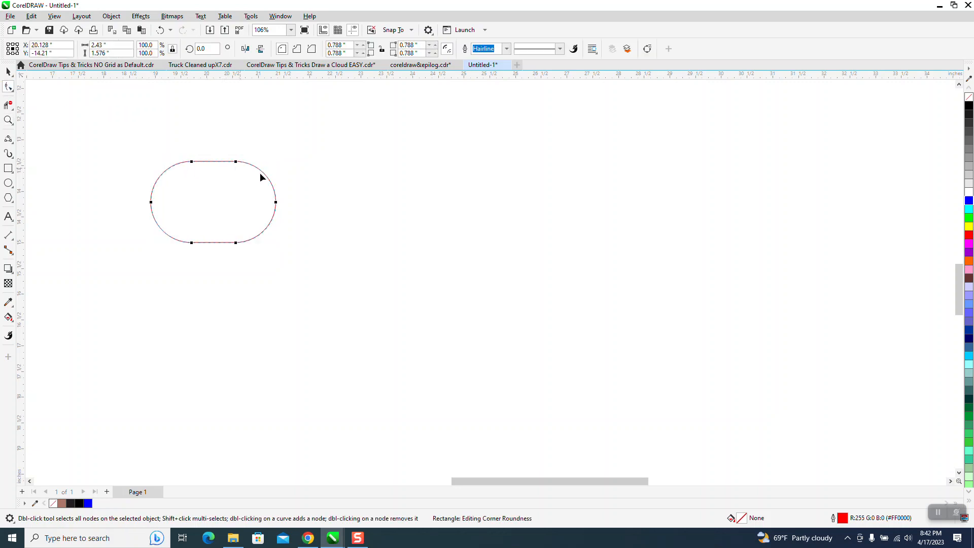
pyautogui.press('space')
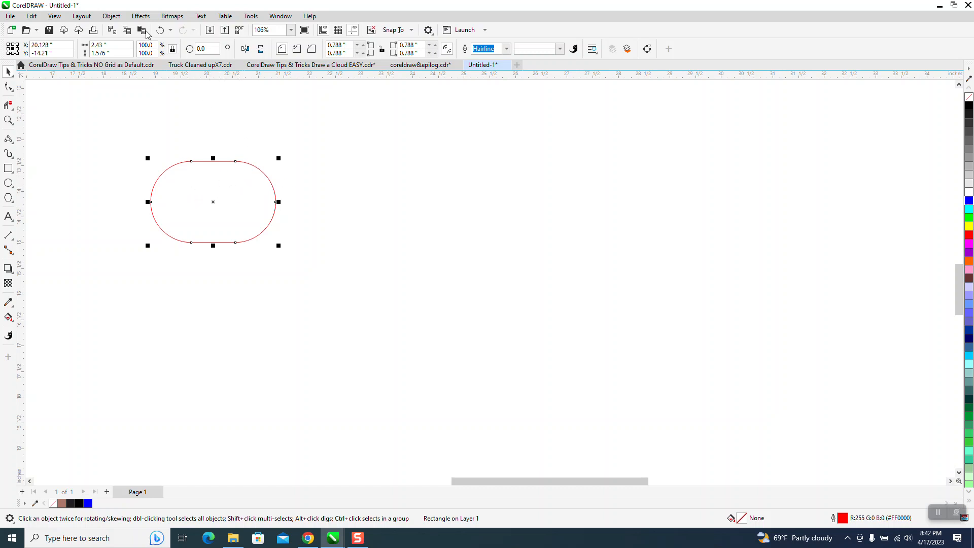
# - Apply a one-step inside contour with a 1.5-inch offset to the rounded shape, enlarging it to about 7.1 by 4.6 inches to fit
pyautogui.click(140, 17)
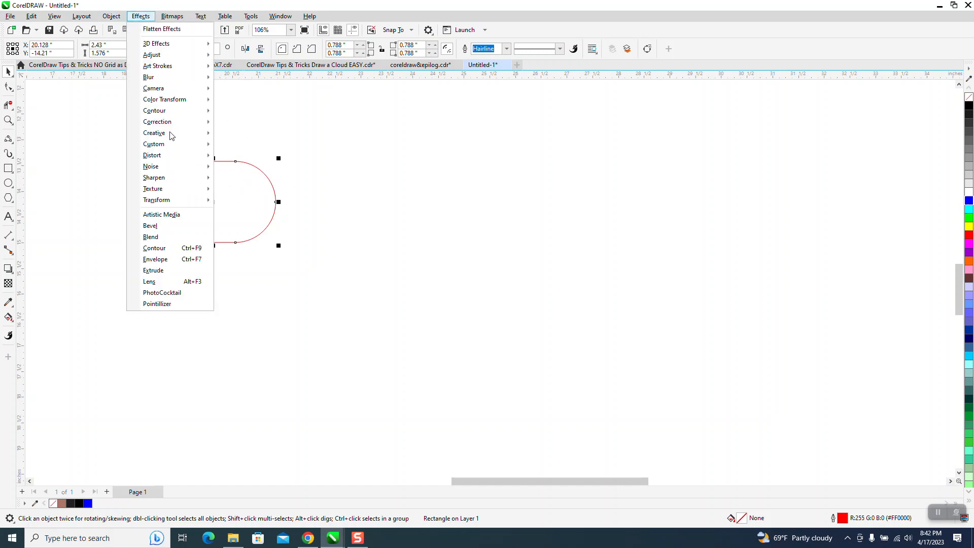
pyautogui.click(165, 249)
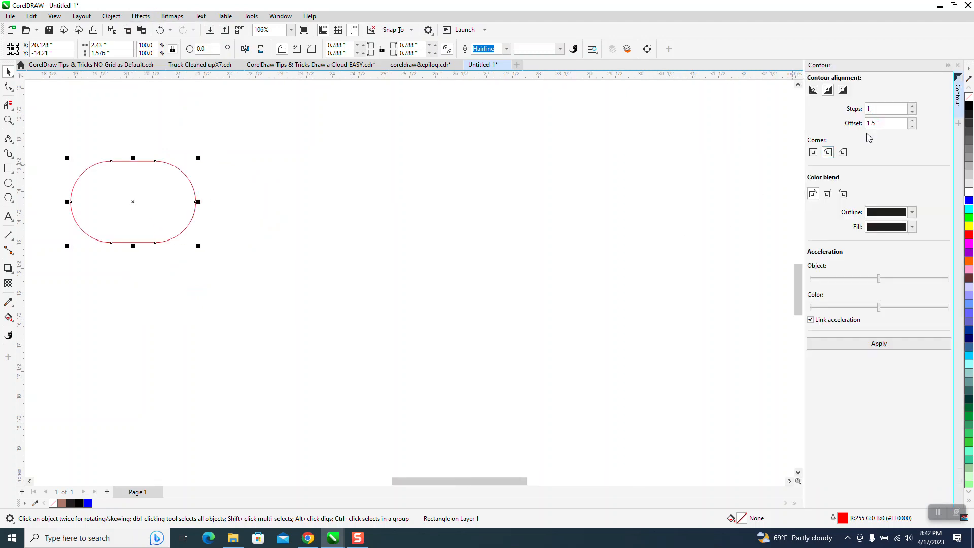
pyautogui.click(882, 344)
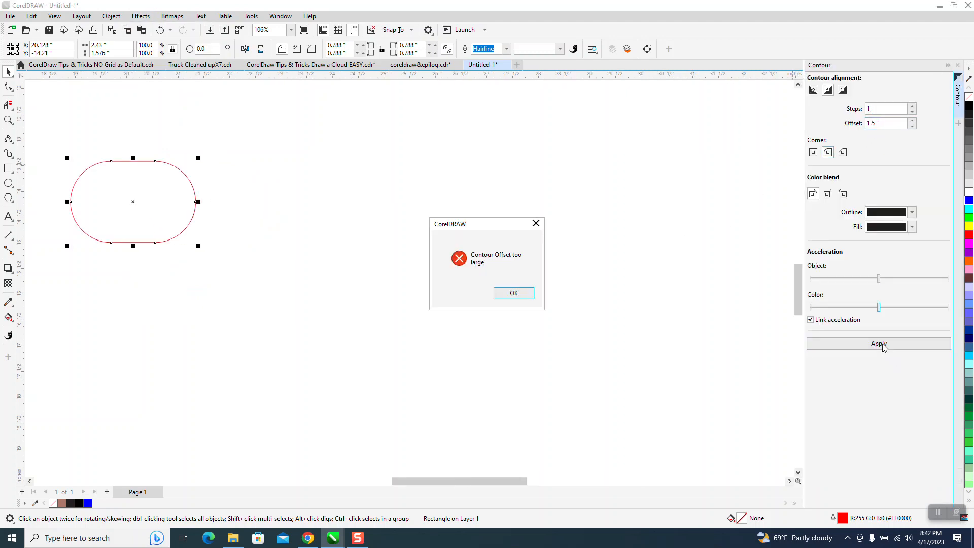
pyautogui.click(514, 293)
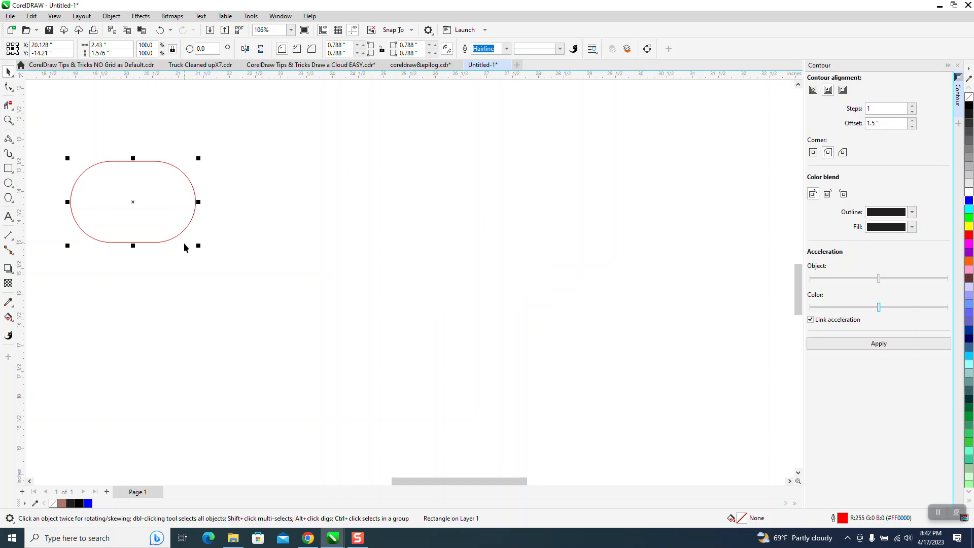
pyautogui.moveTo(198, 246); pyautogui.dragTo(671, 400)
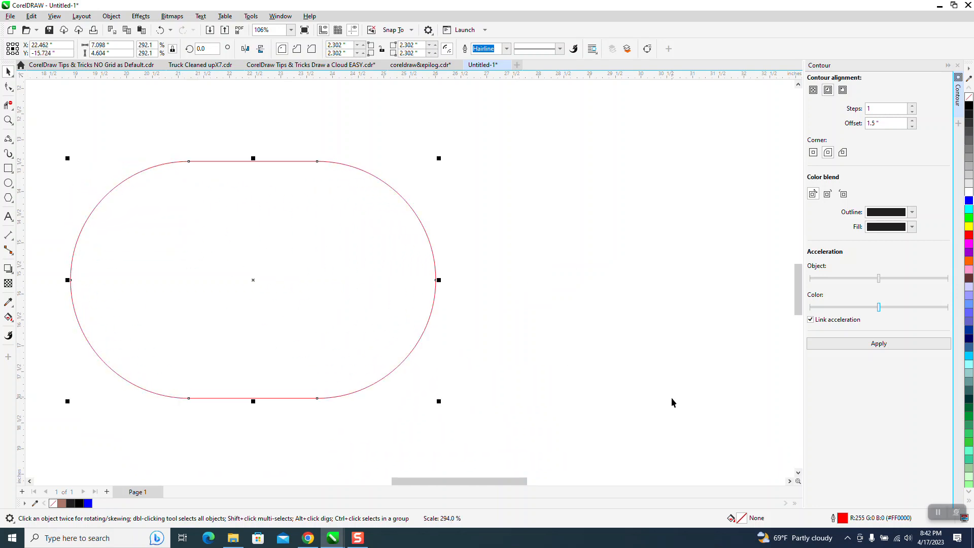
pyautogui.click(895, 349)
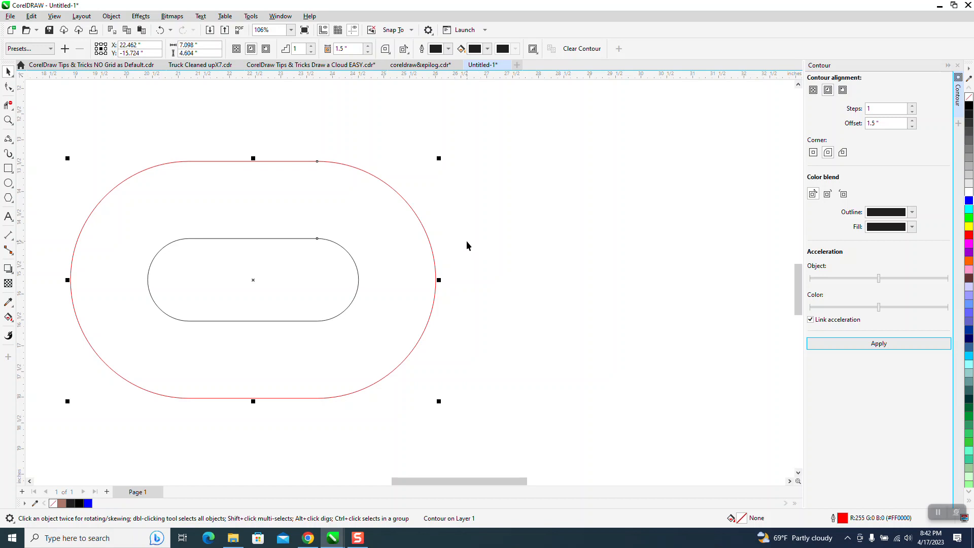
# - Center the contoured shape on the page and break the contour apart into separate outlines
pyautogui.scroll(-2, 472, 244)
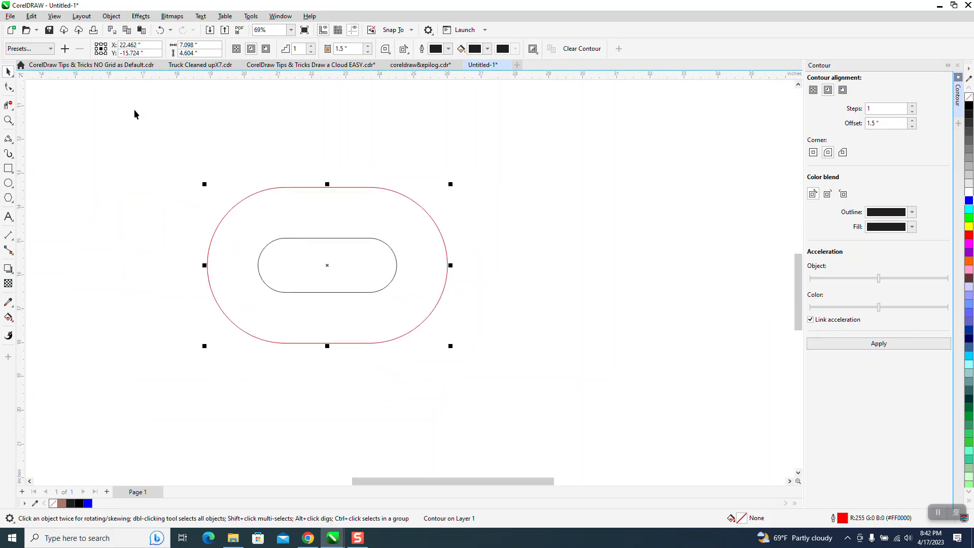
pyautogui.moveTo(173, 164); pyautogui.dragTo(602, 422)
pyautogui.press('p')
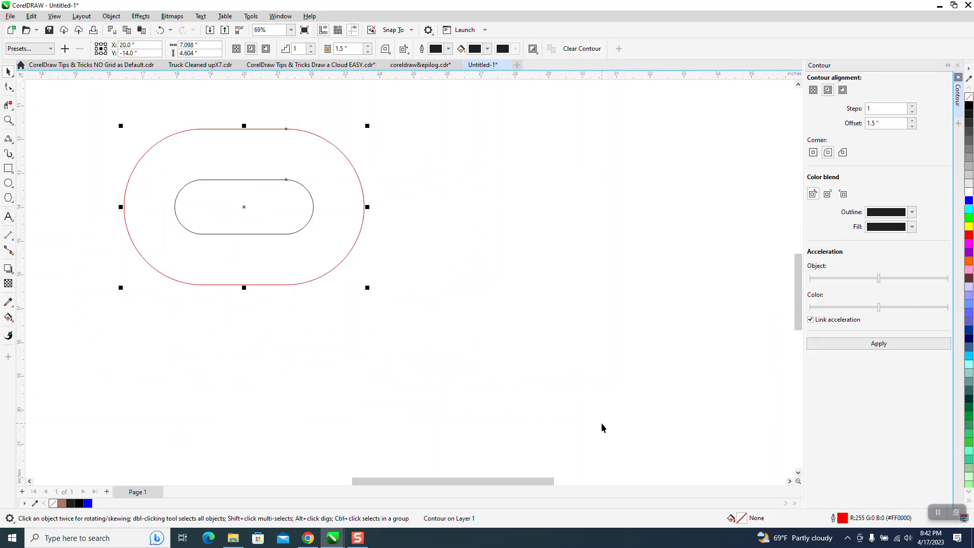
pyautogui.click(110, 17)
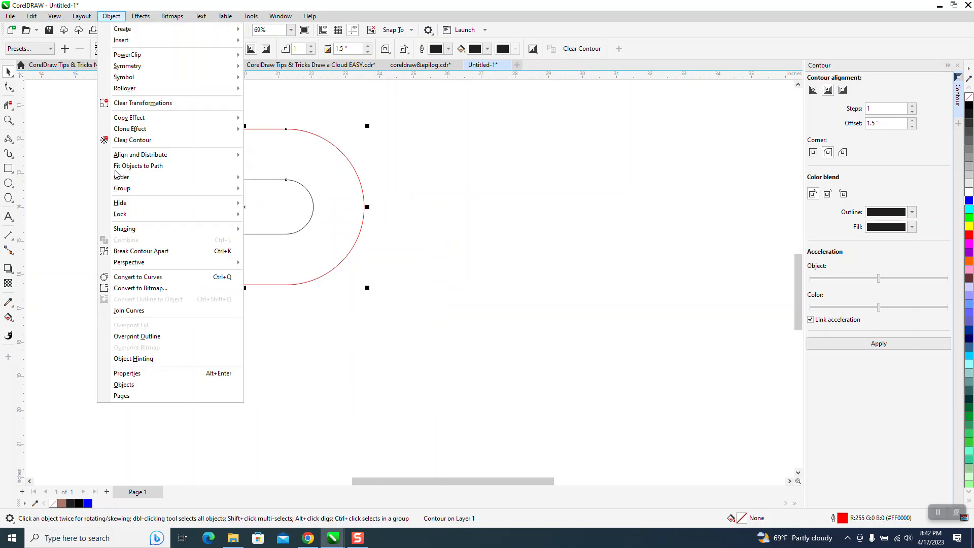
pyautogui.click(131, 251)
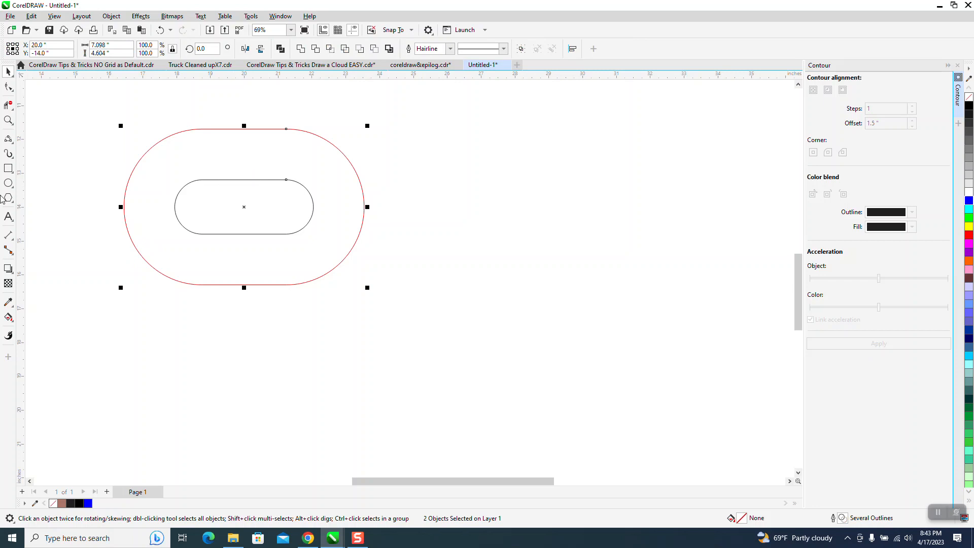
# - Draw a vertical line about 8.3 inches long near the shapes and center it on the page
pyautogui.click(12, 145)
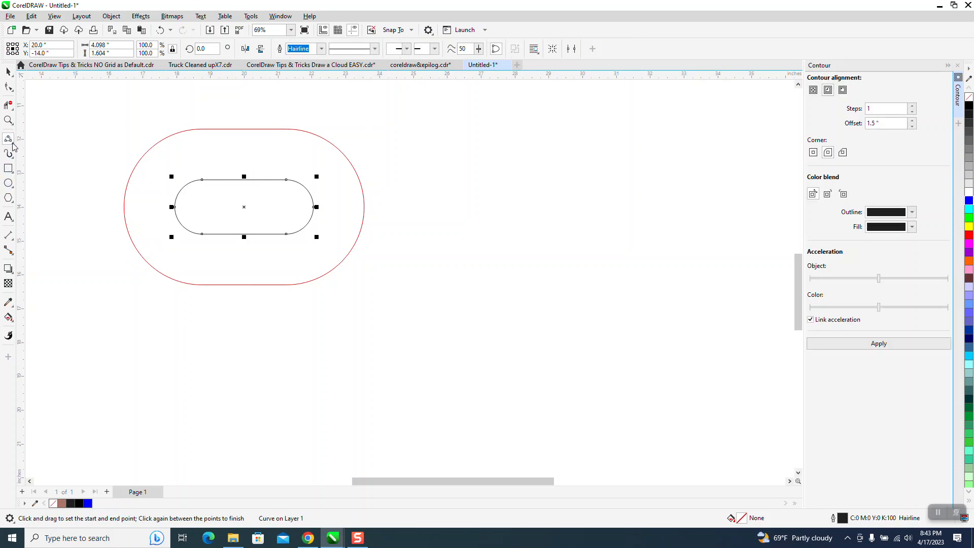
pyautogui.click(12, 145)
pyautogui.moveTo(129, 92); pyautogui.dragTo(120, 374)
pyautogui.click(8, 71)
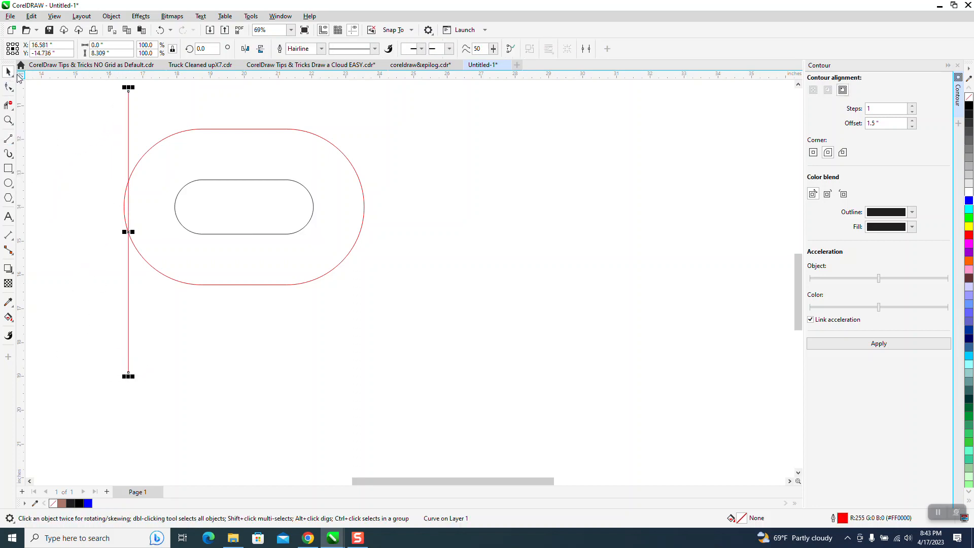
pyautogui.press('p')
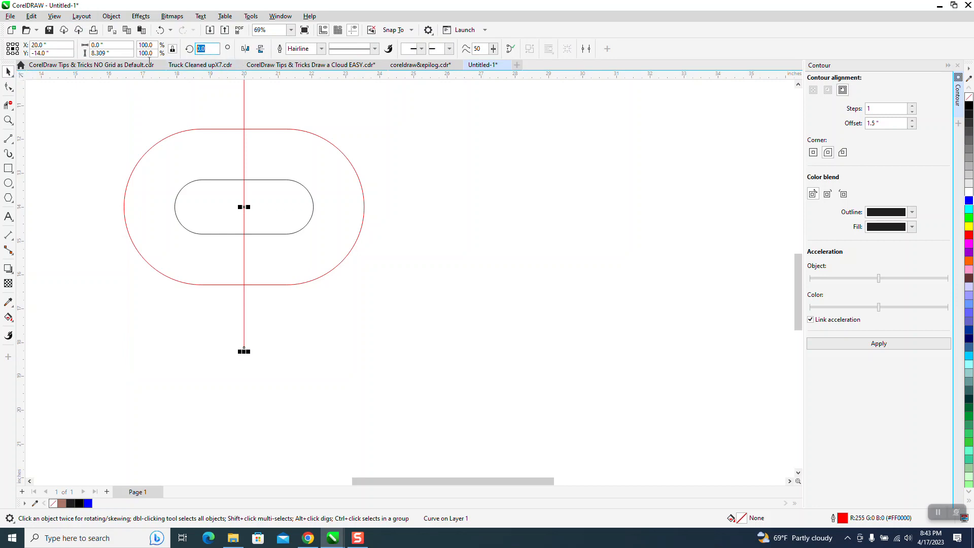
# - Rotate the centered line by 22.5 degrees, then change its rotation angle to 18 degrees
pyautogui.write('22.5')
pyautogui.press('Return')
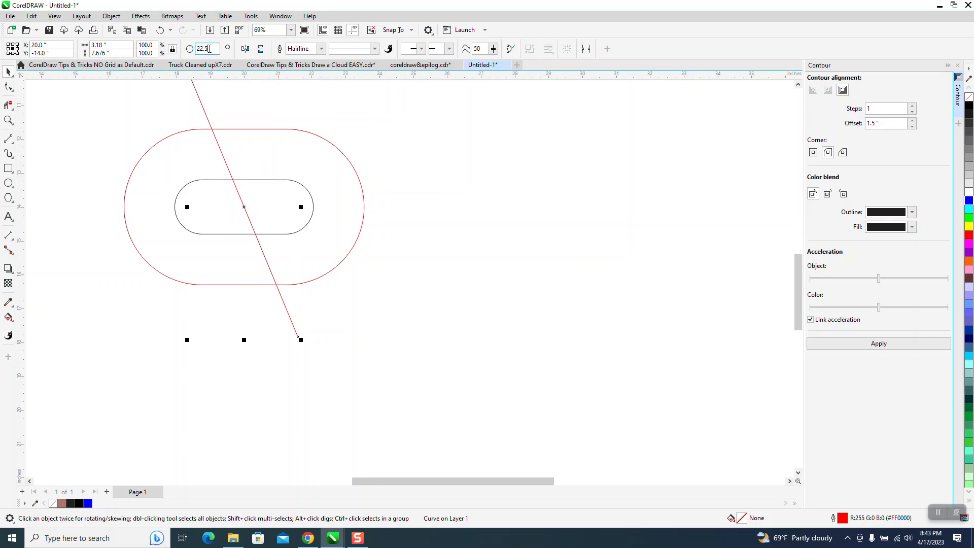
pyautogui.write('18')
pyautogui.press('Return')
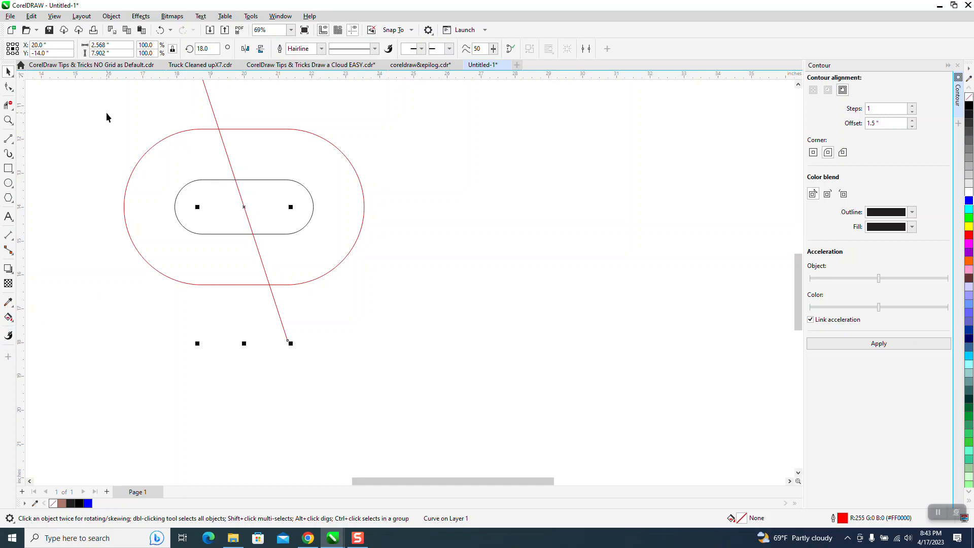
# - Set the document's nudge distance to 9 inches with nothing selected
pyautogui.scroll(-3, 224, 233)
pyautogui.moveTo(147, 125); pyautogui.dragTo(396, 284)
pyautogui.press('Delete')
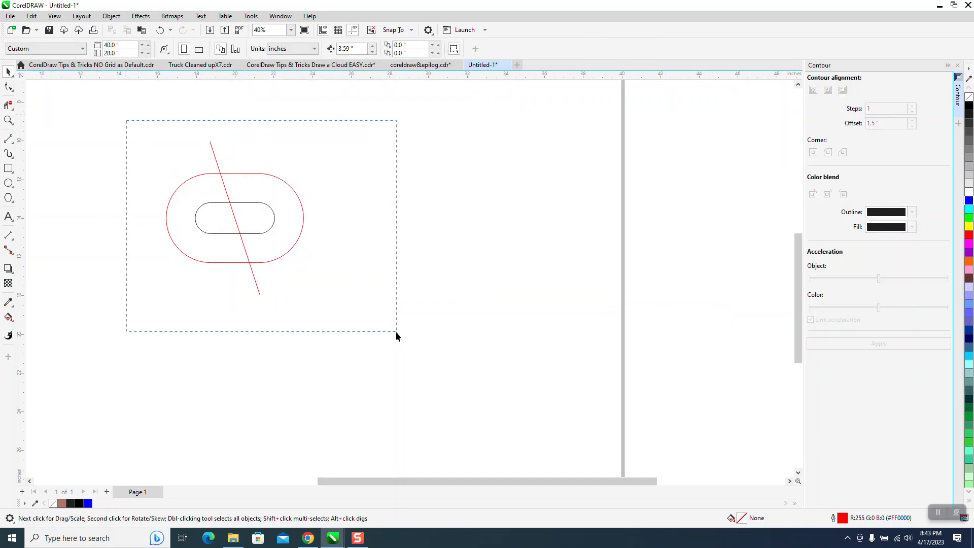
pyautogui.moveTo(391, 327); pyautogui.dragTo(389, 325)
pyautogui.click(361, 84)
pyautogui.doubleClick(349, 48)
pyautogui.write('9')
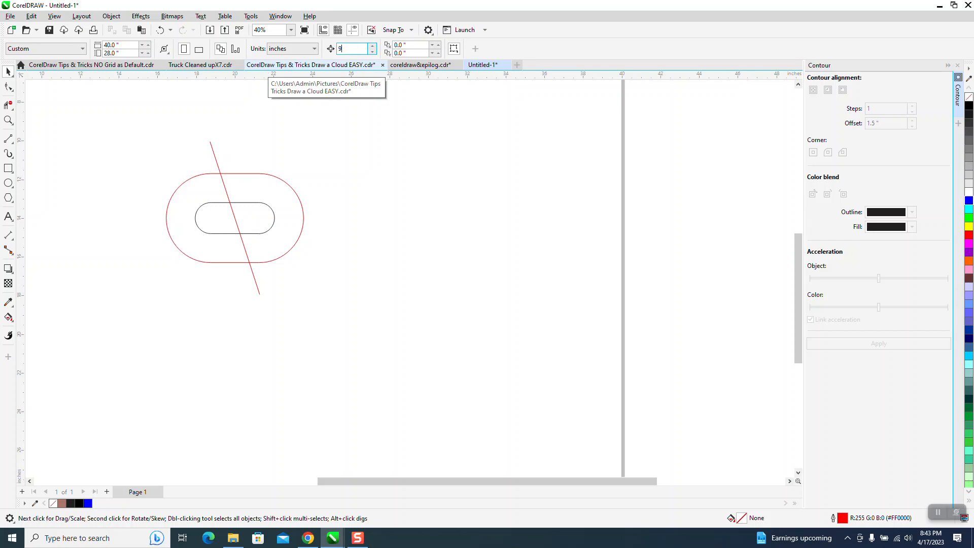
pyautogui.press('Return')
# - Draw a 3-point curve about 3 inches high from the inner outline's upper left to the outer outline's lower left, bulging left
pyautogui.click(9, 121)
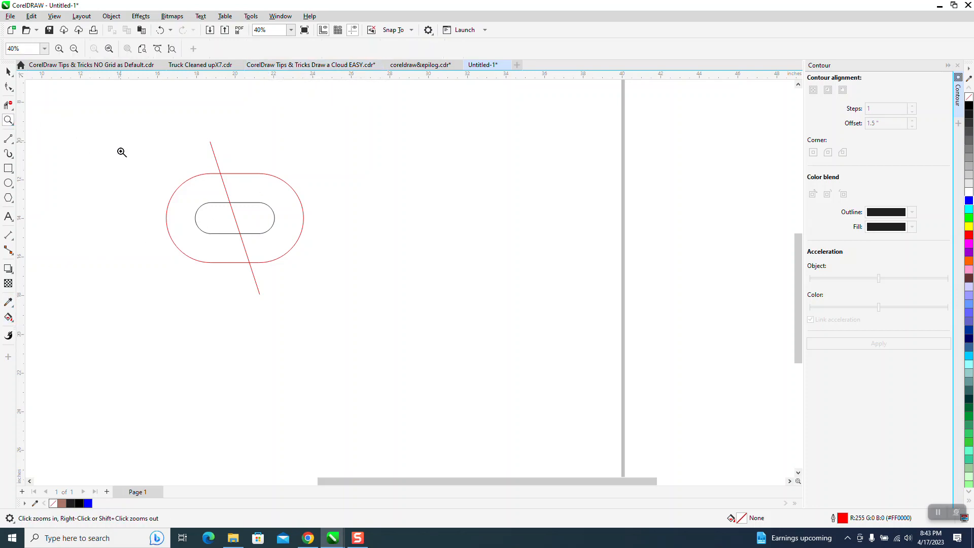
pyautogui.moveTo(120, 150); pyautogui.dragTo(354, 287)
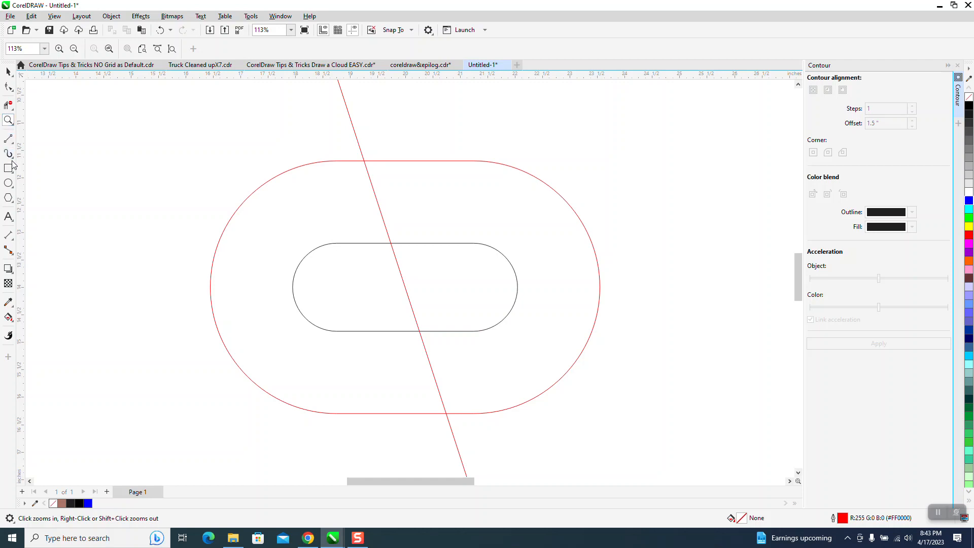
pyautogui.moveTo(13, 143)
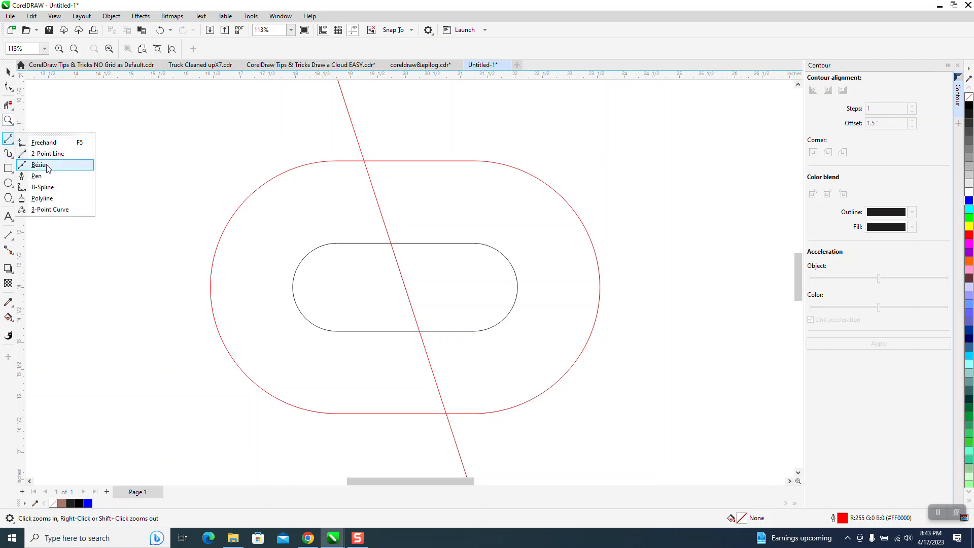
pyautogui.click(54, 211)
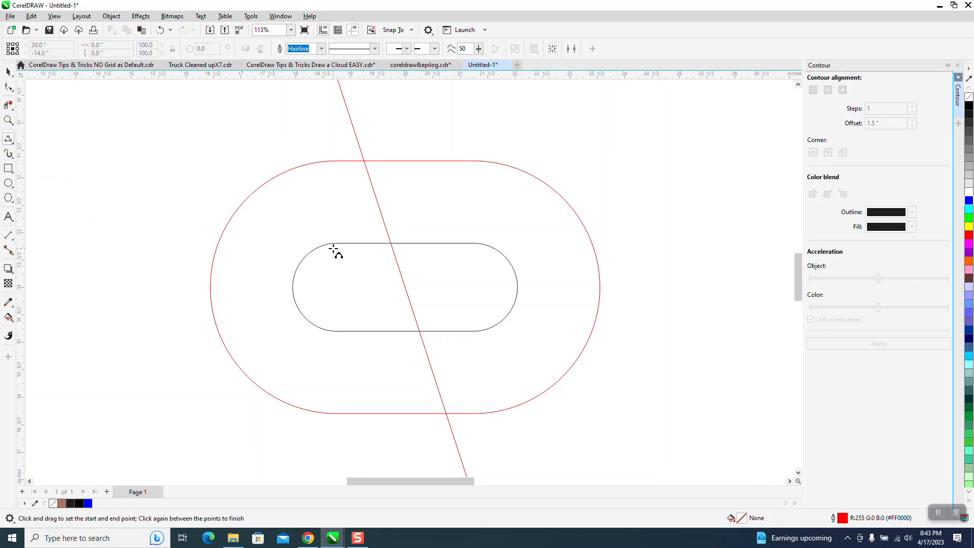
pyautogui.moveTo(325, 245); pyautogui.dragTo(317, 412)
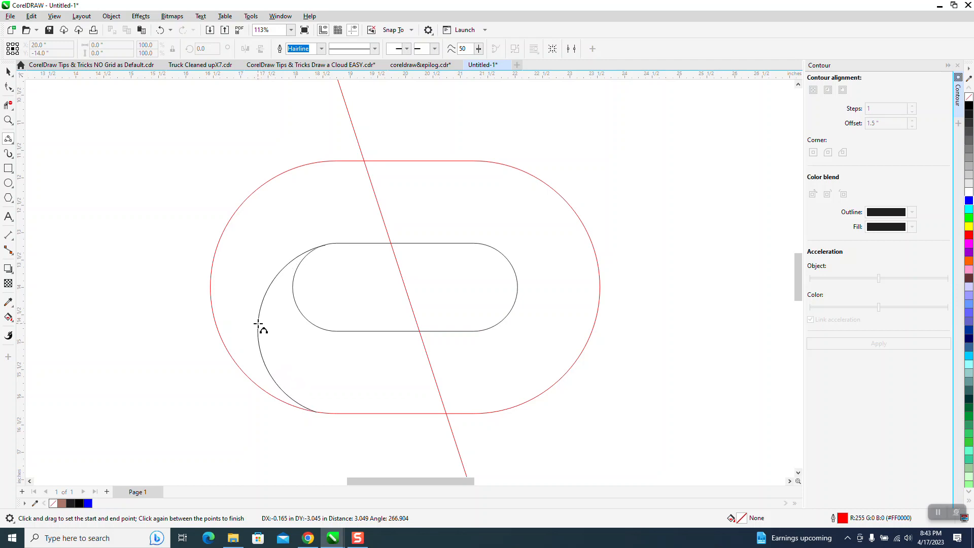
pyautogui.click(259, 324)
# - Smart Fill the upper-left and lower-left regions between the outlines, left of the slanted line, with blue and a 0.5 pt black outline
pyautogui.scroll(-2, 303, 357)
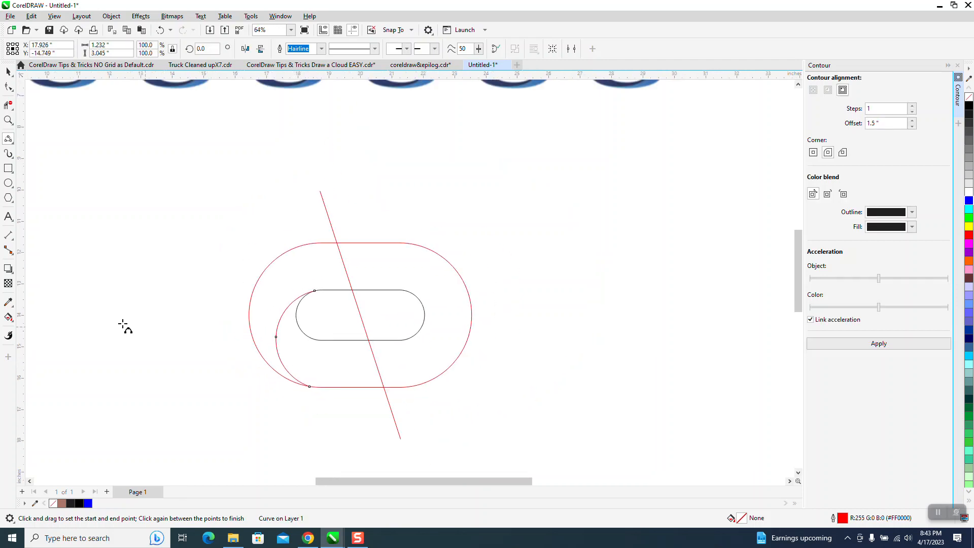
pyautogui.click(9, 319)
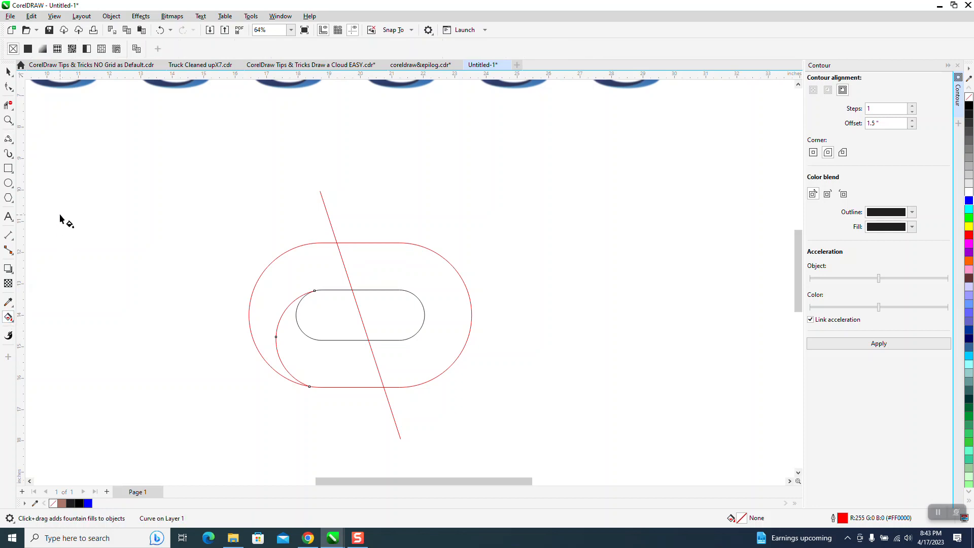
pyautogui.click(14, 324)
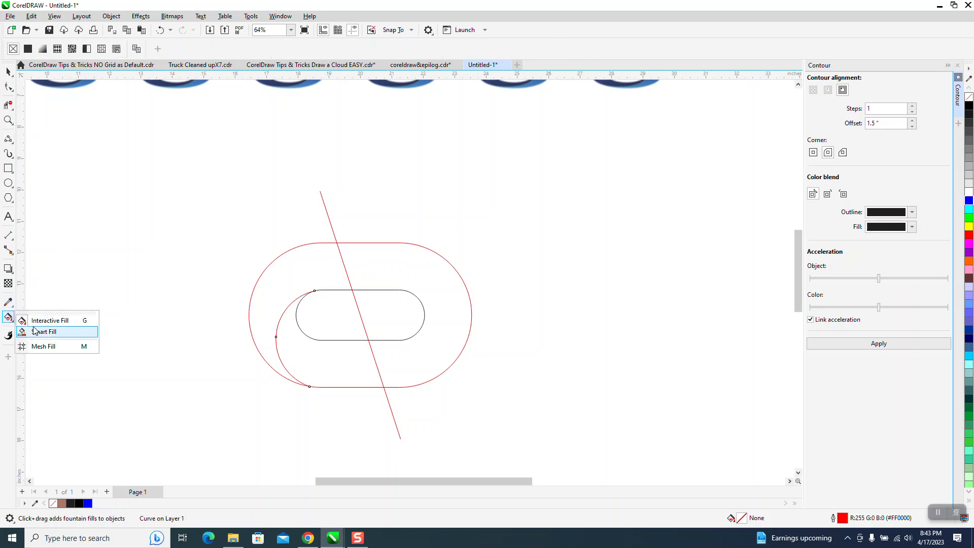
pyautogui.click(37, 328)
pyautogui.click(288, 293)
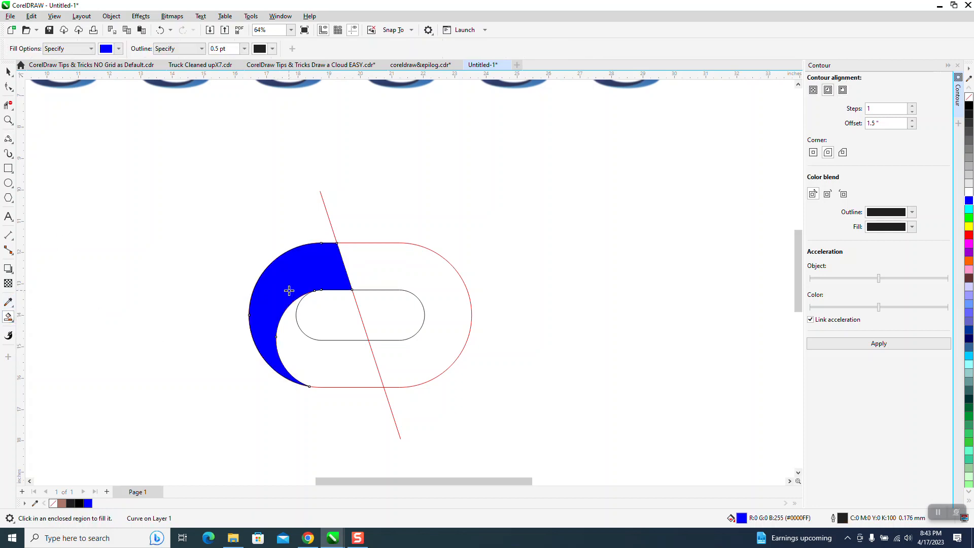
pyautogui.click(294, 345)
# - Select the four unfilled construction outlines and move them 18 inches to the right, away from the blue pieces
pyautogui.scroll(-2, 422, 367)
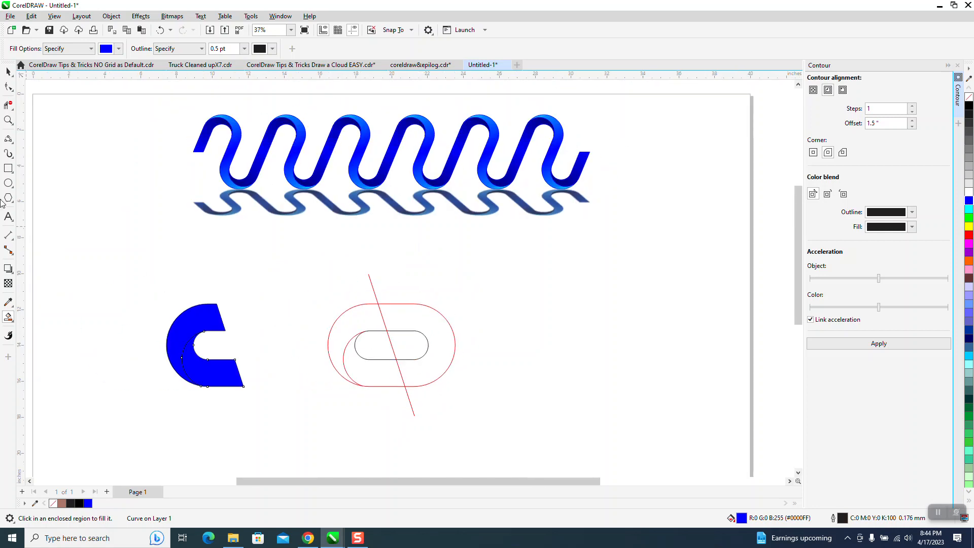
pyautogui.click(9, 71)
pyautogui.moveTo(320, 267); pyautogui.dragTo(558, 429)
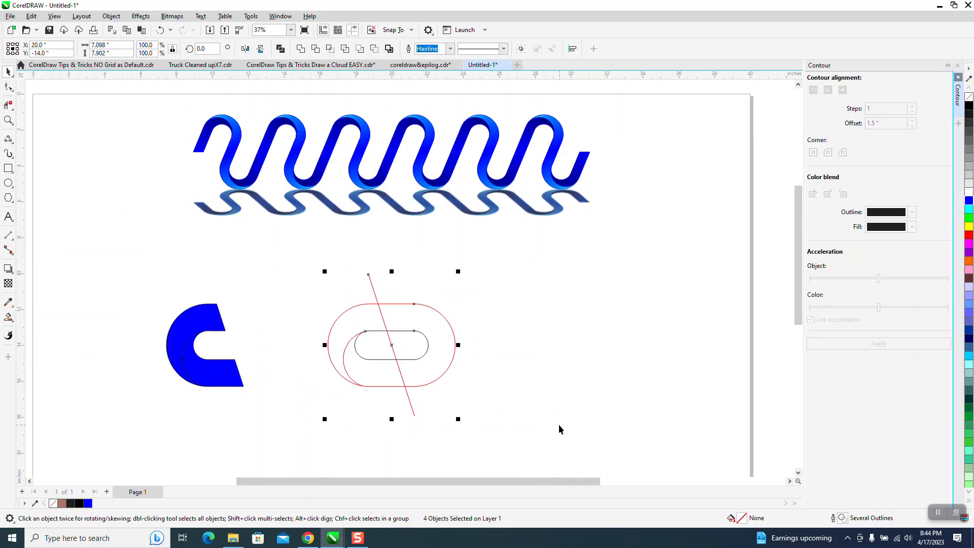
pyautogui.press('Right')
pyautogui.press('Right')
# - Select the two blue filled pieces and move them 9 inches to the right
pyautogui.scroll(1, 559, 425)
pyautogui.moveTo(28, 257); pyautogui.dragTo(446, 496)
pyautogui.press('Right')
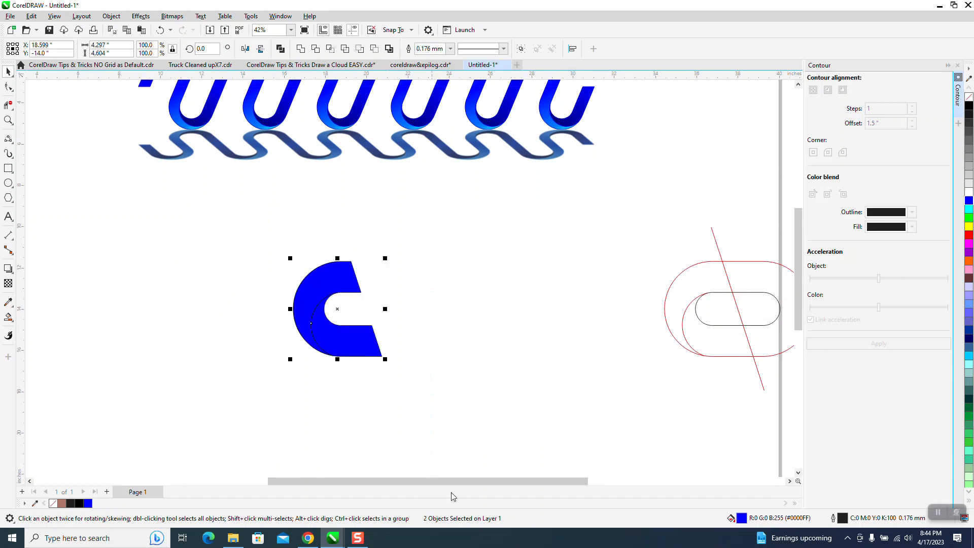
# - Apply a blue-to-white linear fountain fill to the lower blue piece, from its slanted end's bottom corner diagonally up past its inner curve
pyautogui.click(450, 430)
pyautogui.moveTo(413, 385); pyautogui.dragTo(414, 384)
pyautogui.click(386, 366)
pyautogui.click(375, 336)
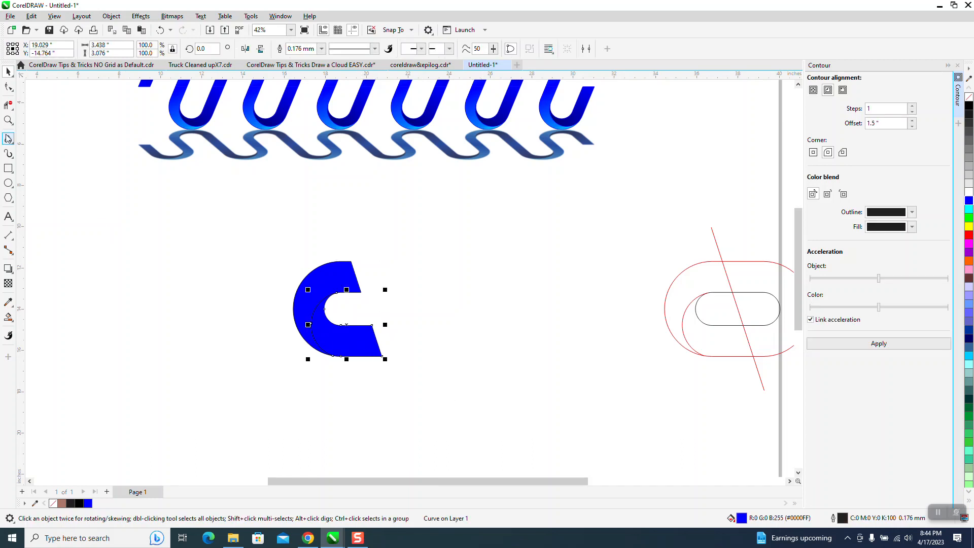
pyautogui.click(8, 120)
pyautogui.moveTo(262, 252); pyautogui.dragTo(559, 428)
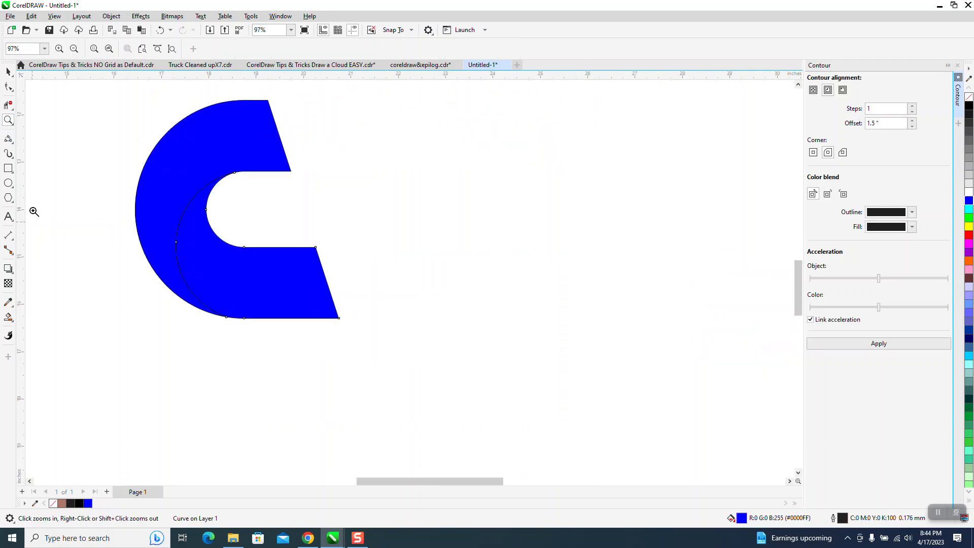
pyautogui.click(14, 68)
pyautogui.click(12, 321)
pyautogui.click(49, 321)
pyautogui.moveTo(338, 318); pyautogui.dragTo(168, 184)
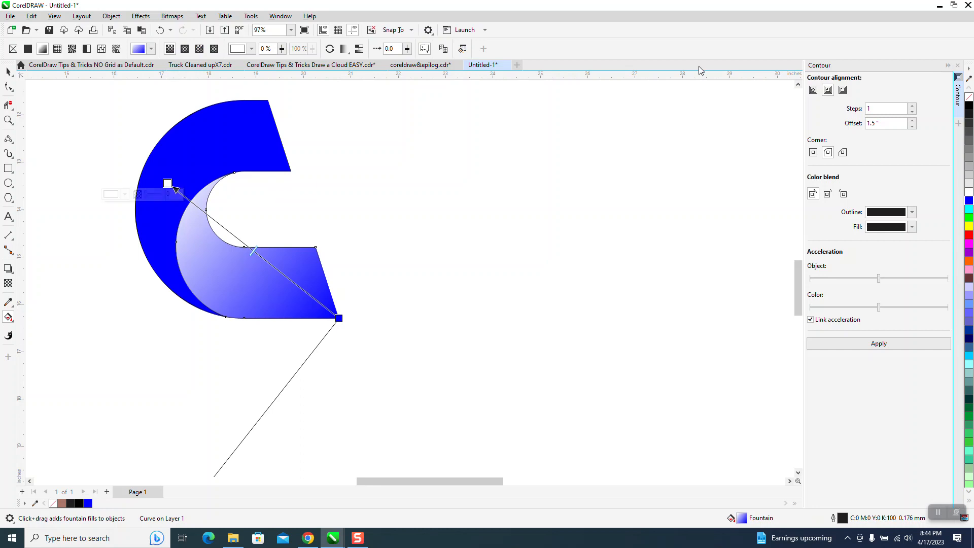
# - Set the white end of the lower piece's fountain fill to black and shift the gradient midpoint toward that end
pyautogui.moveTo(969, 107); pyautogui.dragTo(170, 186)
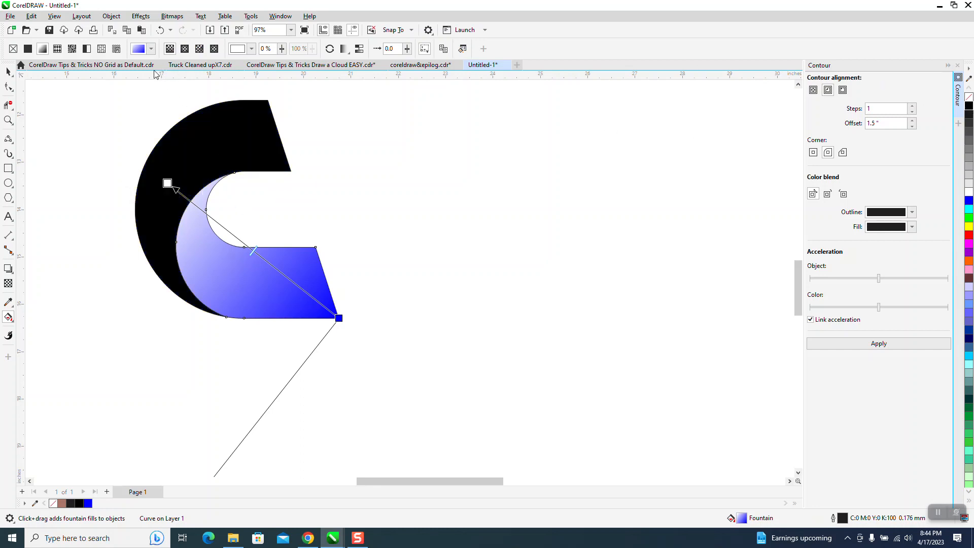
pyautogui.click(161, 29)
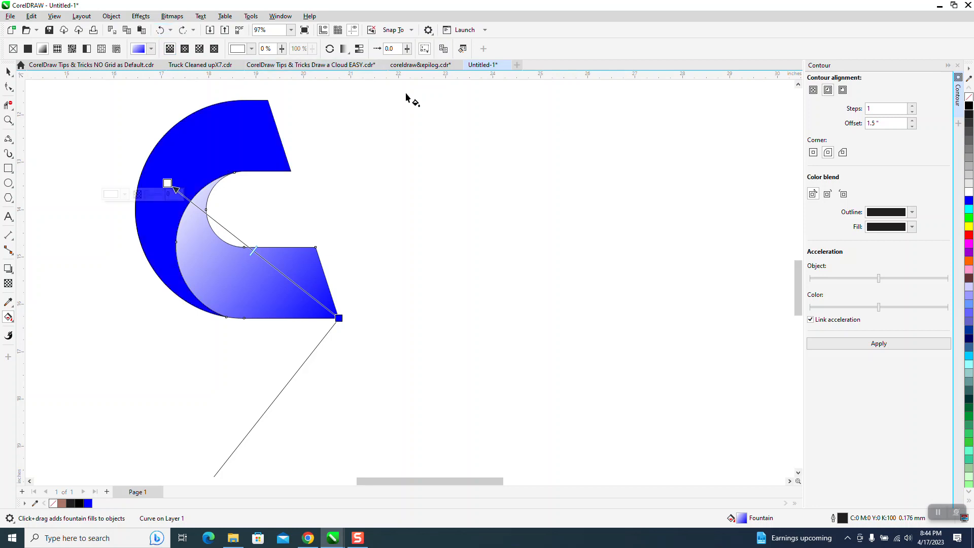
pyautogui.moveTo(969, 109); pyautogui.dragTo(168, 184)
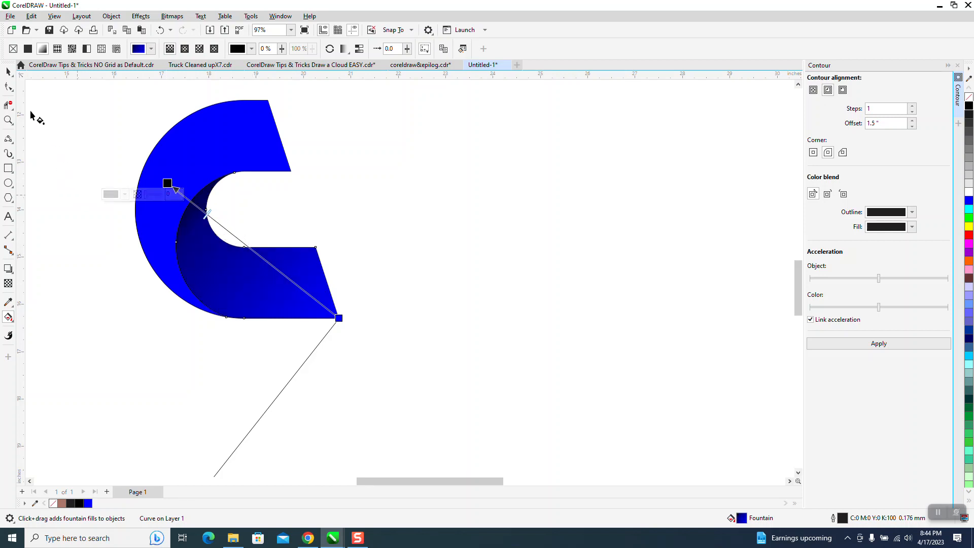
# - Give the upper piece a blue-to-white fountain fill from its slanted end downward, extending the white end well below the shape
pyautogui.click(9, 71)
pyautogui.click(343, 148)
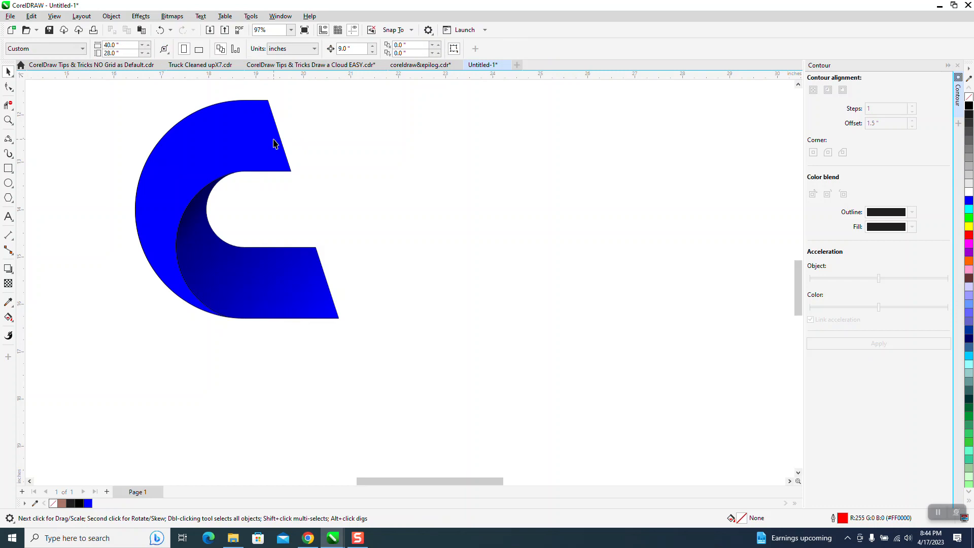
pyautogui.click(273, 142)
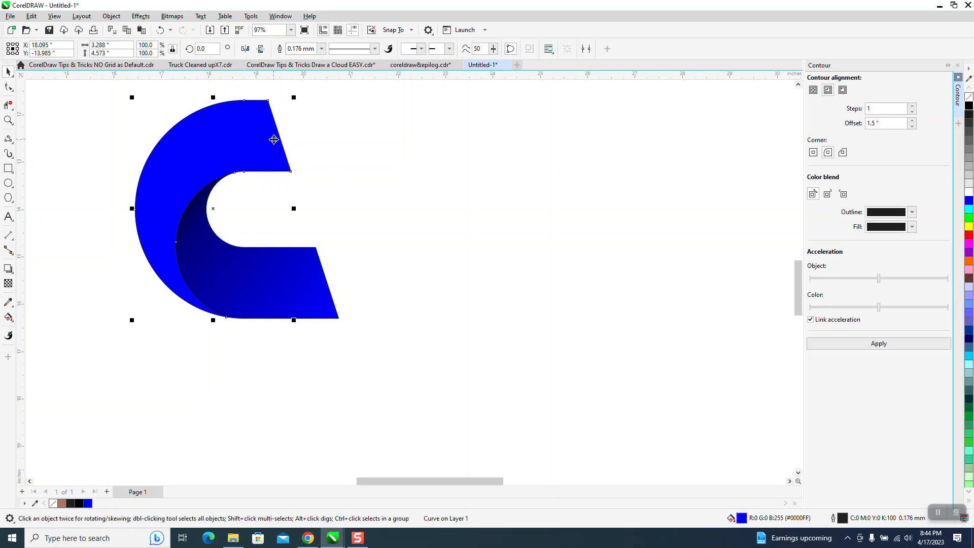
pyautogui.click(8, 317)
pyautogui.moveTo(271, 128); pyautogui.dragTo(175, 293)
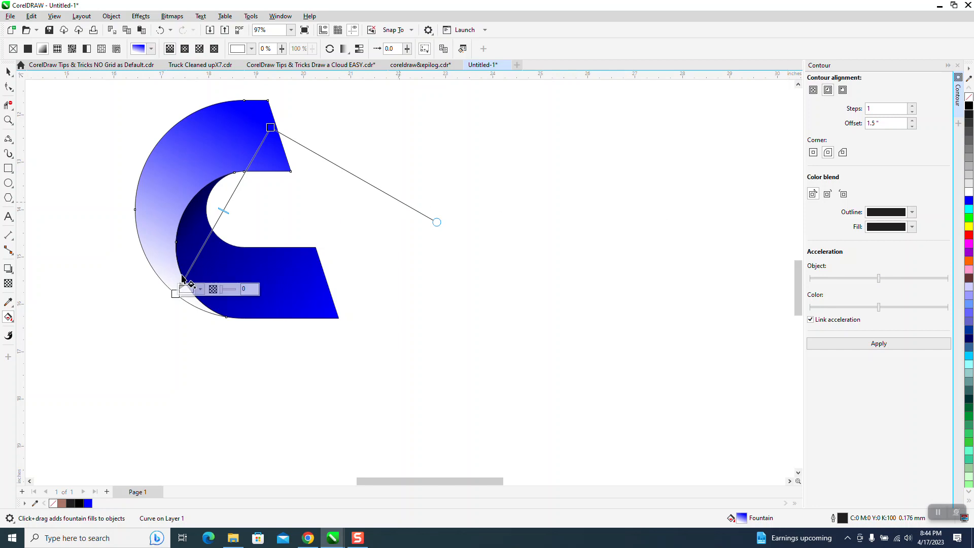
pyautogui.moveTo(175, 293); pyautogui.dragTo(145, 424)
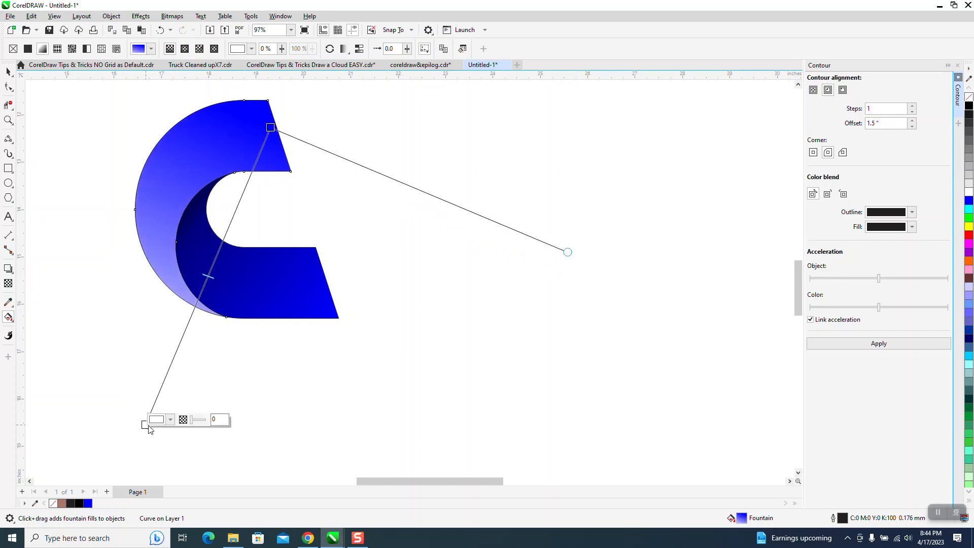
pyautogui.moveTo(271, 127); pyautogui.dragTo(256, 149)
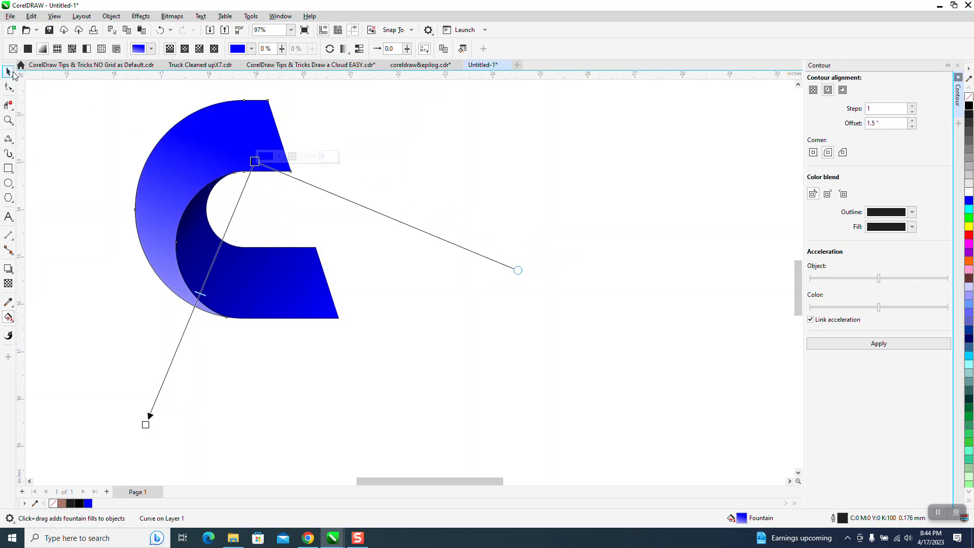
# - Select both gradient-filled pieces and group them
pyautogui.click(8, 72)
pyautogui.scroll(-3, 378, 272)
pyautogui.moveTo(172, 138); pyautogui.dragTo(506, 373)
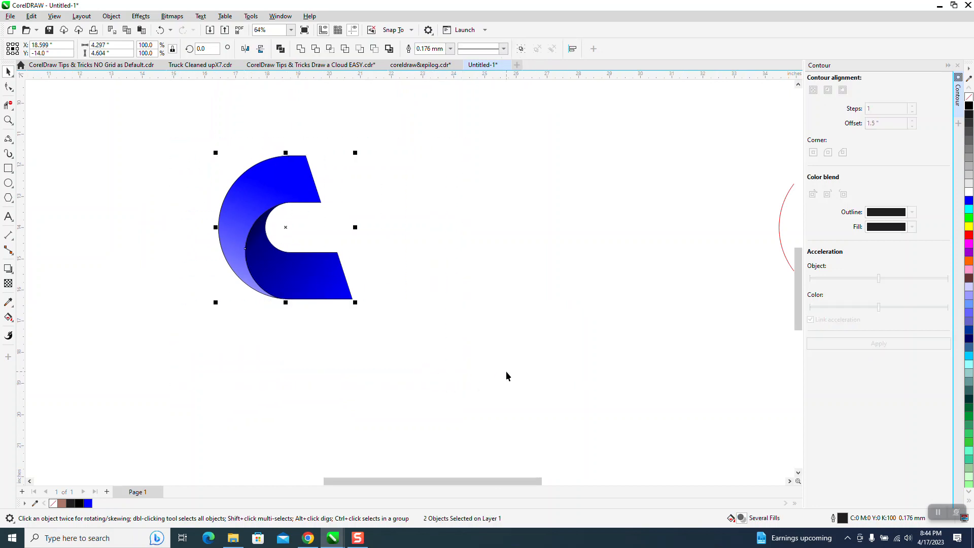
pyautogui.hotkey('ctrl', 'g')
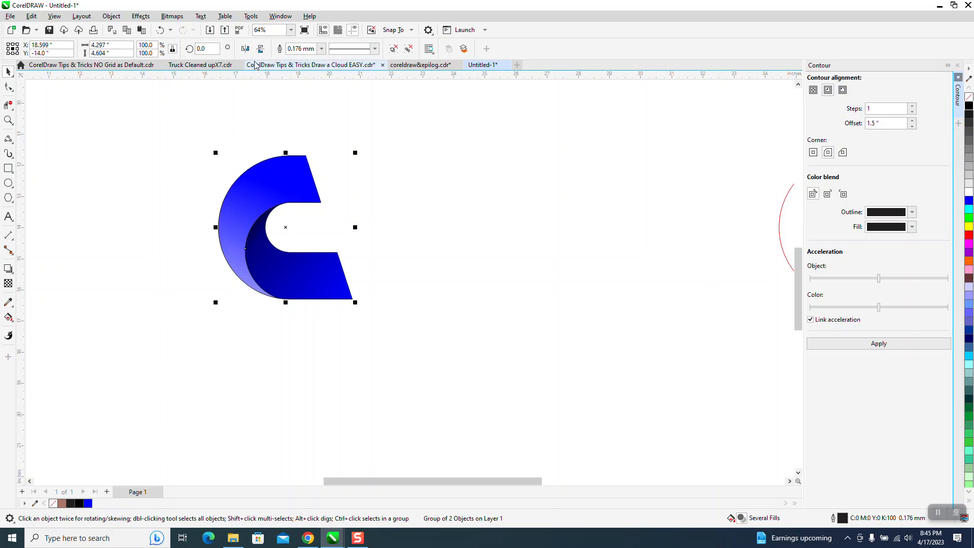
# - Create a copy of the group rotated 180 degrees and snap its slanted end to the original's lower slanted end, forming an S
pyautogui.click(261, 49)
pyautogui.click(261, 48)
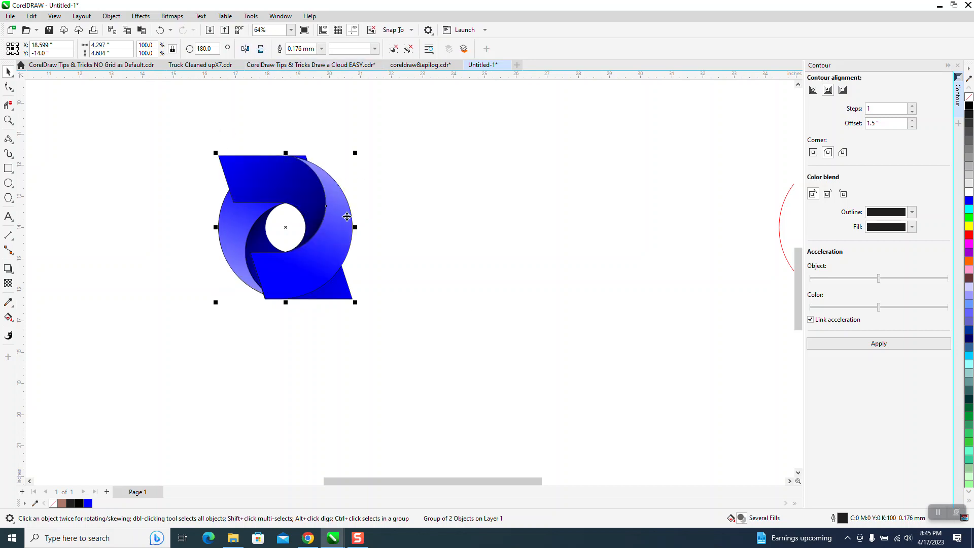
pyautogui.moveTo(331, 235); pyautogui.dragTo(471, 380)
pyautogui.moveTo(364, 314); pyautogui.dragTo(338, 252)
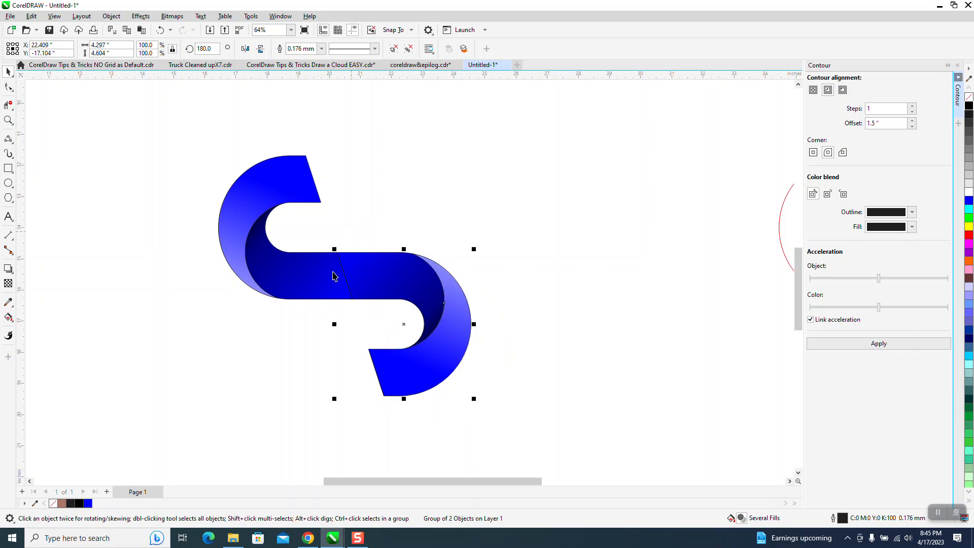
# - Remove the outlines from both halves of the S-shaped ribbon
pyautogui.click(8, 120)
pyautogui.moveTo(308, 242); pyautogui.dragTo(445, 328)
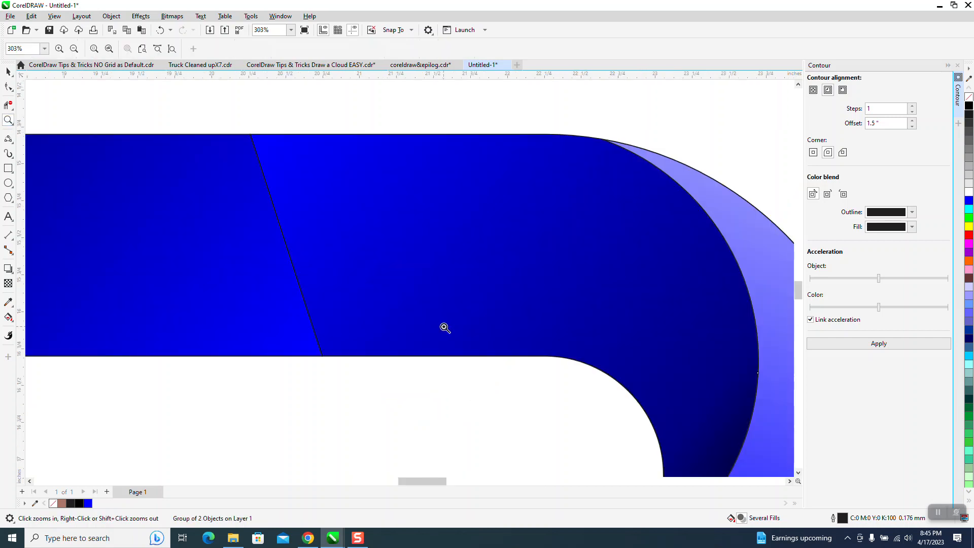
pyautogui.click(8, 71)
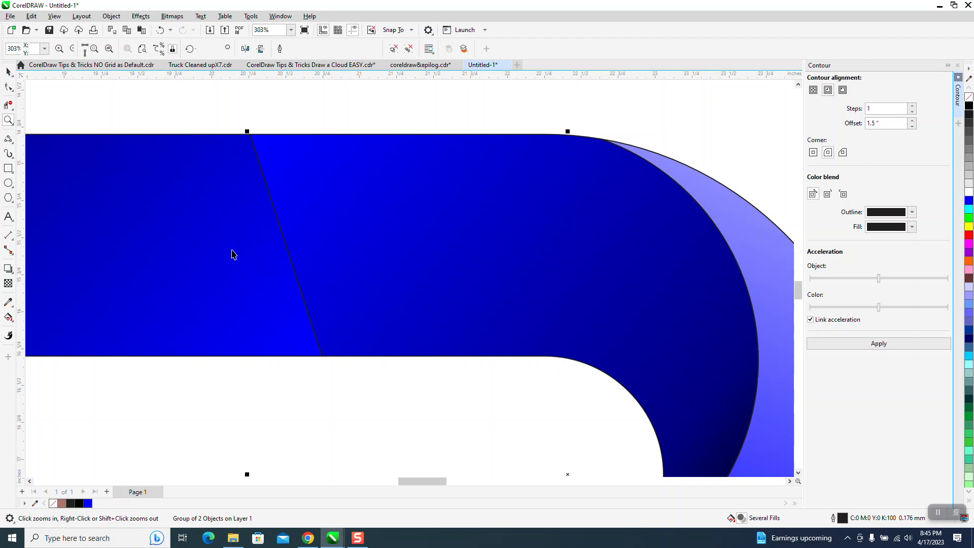
pyautogui.scroll(-2, 376, 345)
pyautogui.scroll(-3, 376, 346)
pyautogui.scroll(-1, 370, 341)
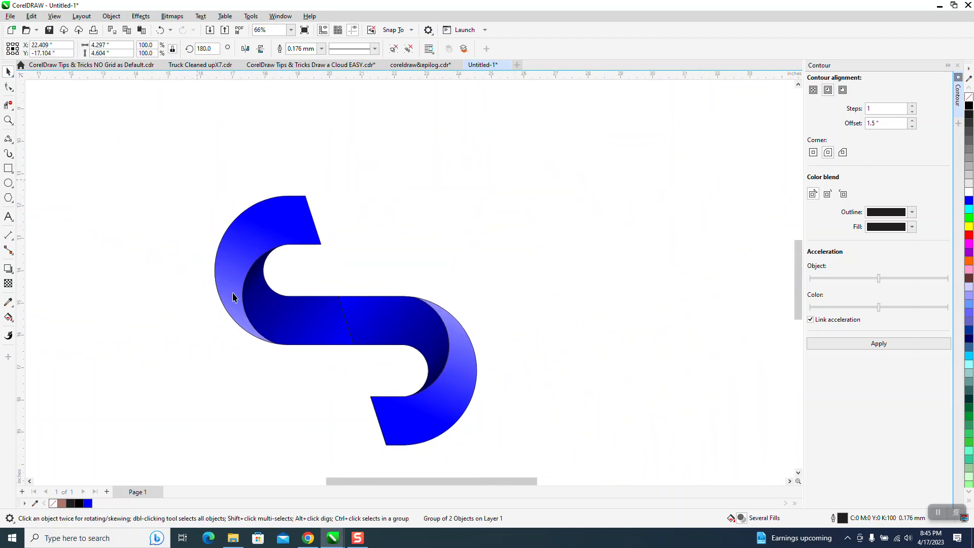
pyautogui.hotkey('ctrl', 'a')
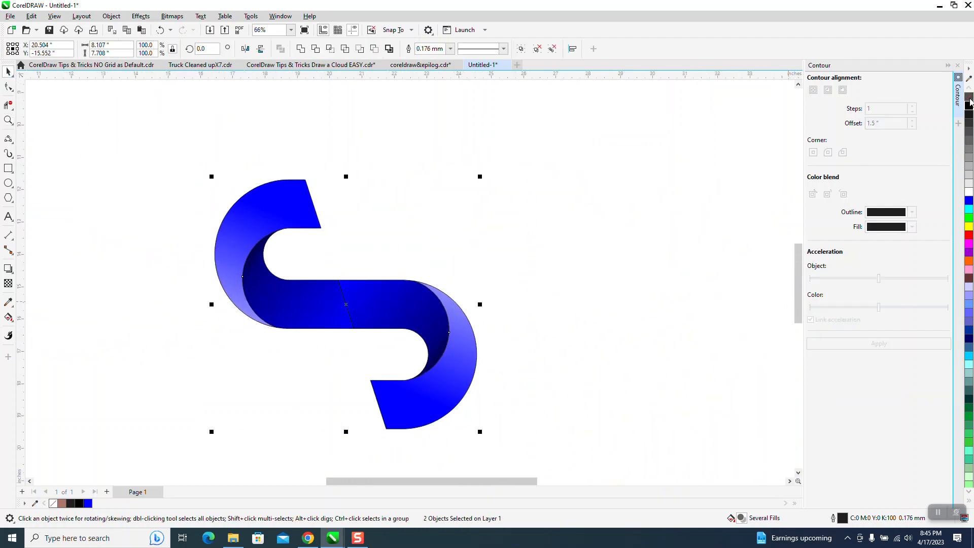
pyautogui.rightClick(970, 98)
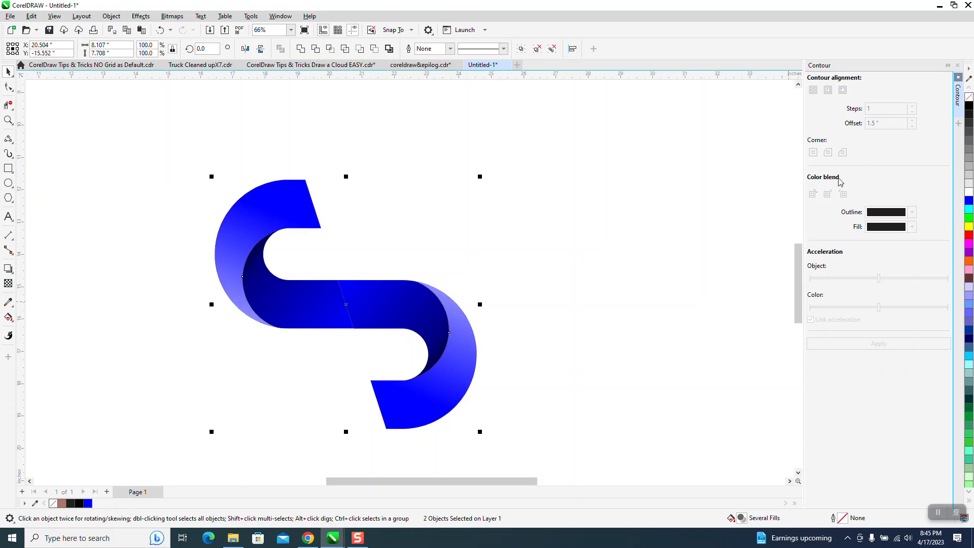
# - Set the nudge distance to 0.001 inches and nudge the lower-right group left to close the seam between the halves
pyautogui.click(8, 120)
pyautogui.moveTo(313, 272); pyautogui.dragTo(415, 331)
pyautogui.rightClick(377, 268)
pyautogui.rightClick(373, 262)
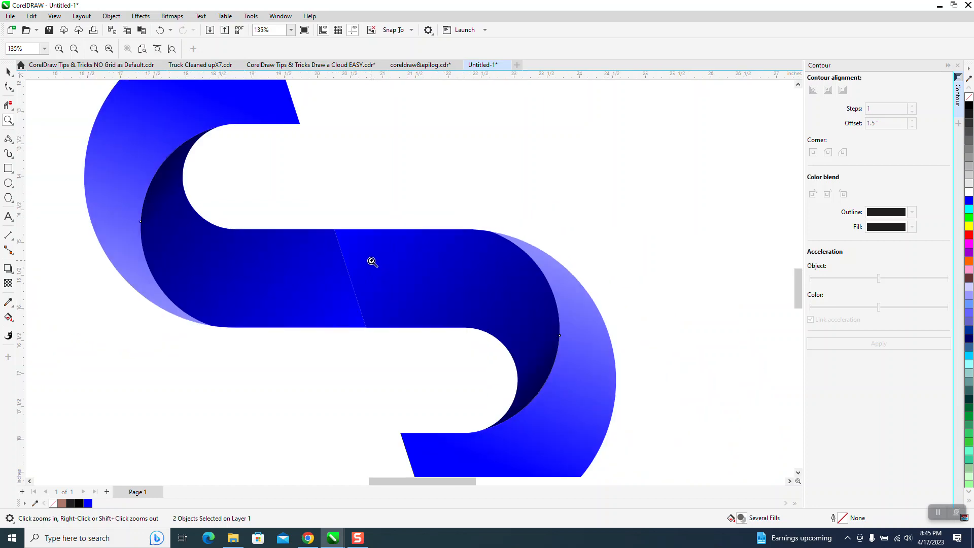
pyautogui.click(8, 72)
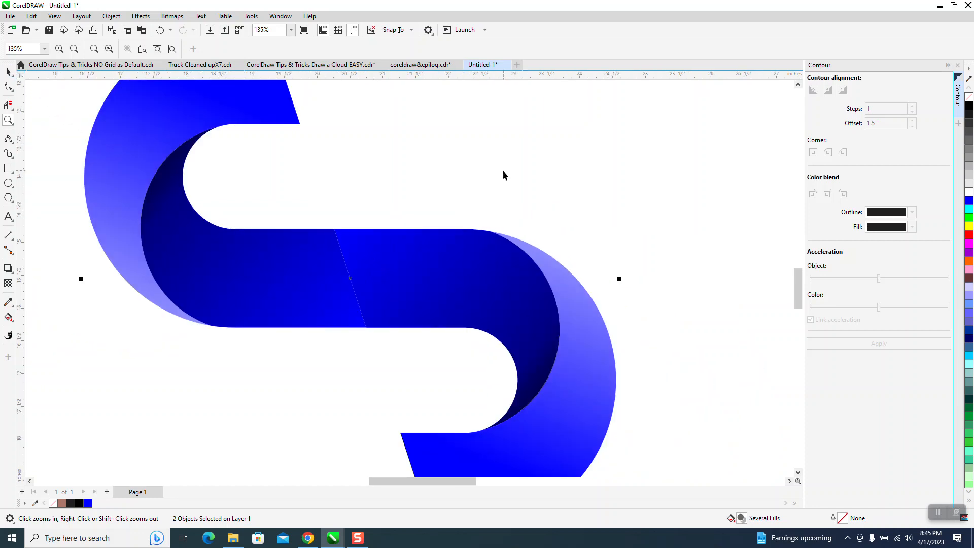
pyautogui.click(443, 169)
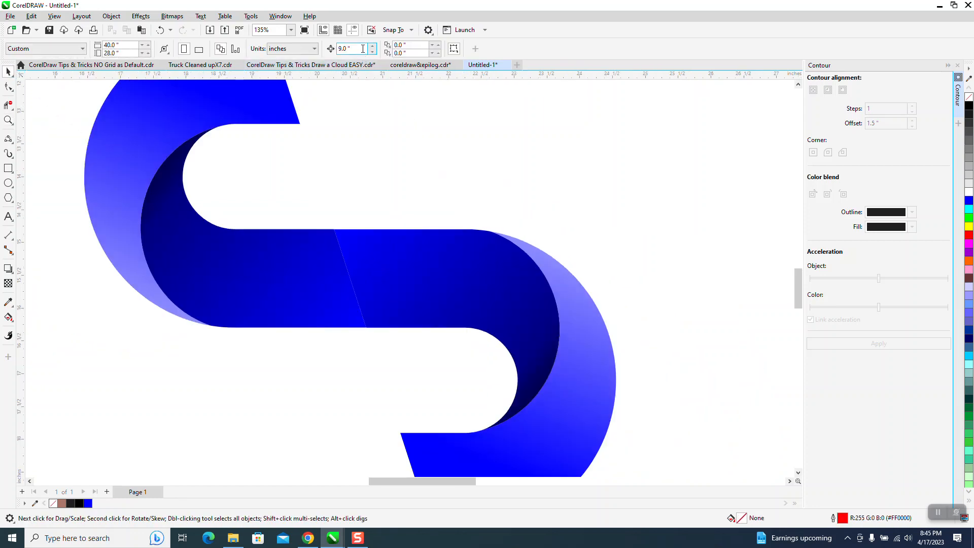
pyautogui.press('BackSpace')
pyautogui.click(484, 309)
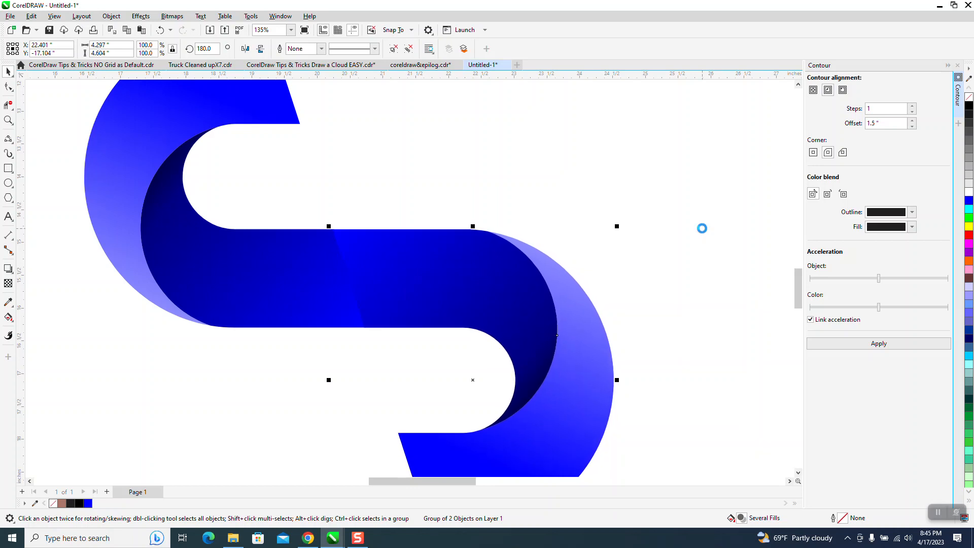
pyautogui.scroll(-2, 200, 218)
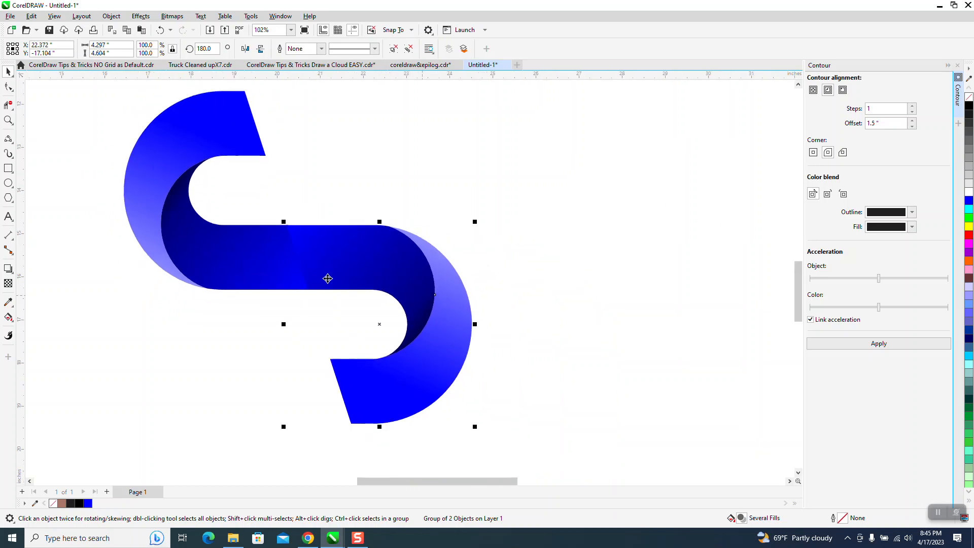
# - Group the two ribbon halves and rotate the group about 70 degrees counterclockwise
pyautogui.click(306, 343)
pyautogui.scroll(-5, 306, 343)
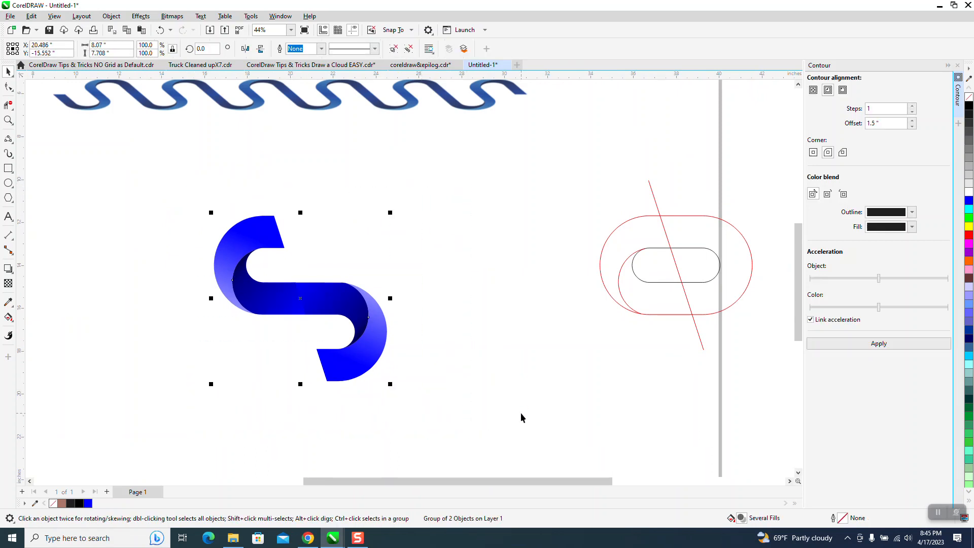
pyautogui.click(326, 303)
pyautogui.moveTo(391, 211); pyautogui.dragTo(291, 206)
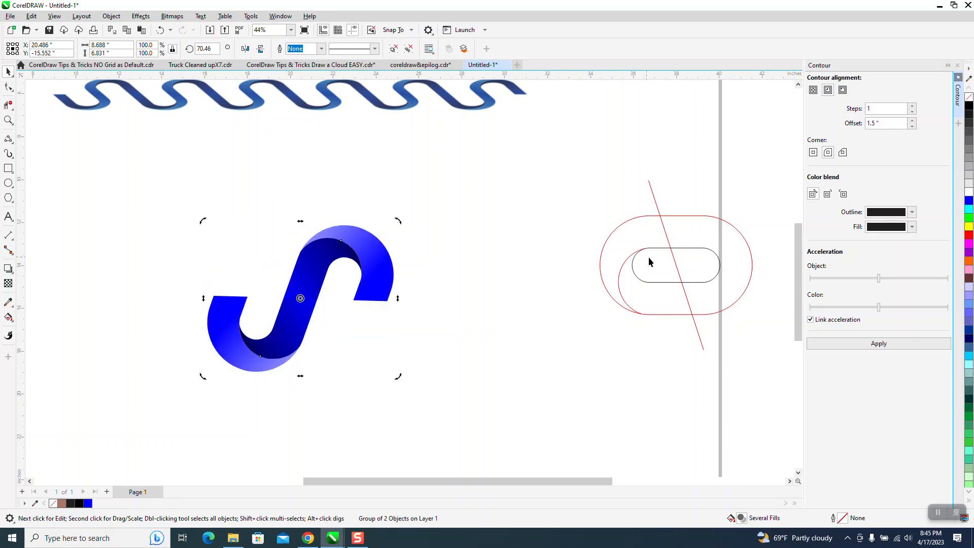
# - Delete the leftover rounded construction outlines, the curve and the slanted line beside the ribbon
pyautogui.scroll(-2, 547, 270)
pyautogui.moveTo(547, 230); pyautogui.dragTo(623, 292)
pyautogui.moveTo(702, 321); pyautogui.dragTo(702, 320)
pyautogui.press('Delete')
pyautogui.click(599, 243)
pyautogui.press('Delete')
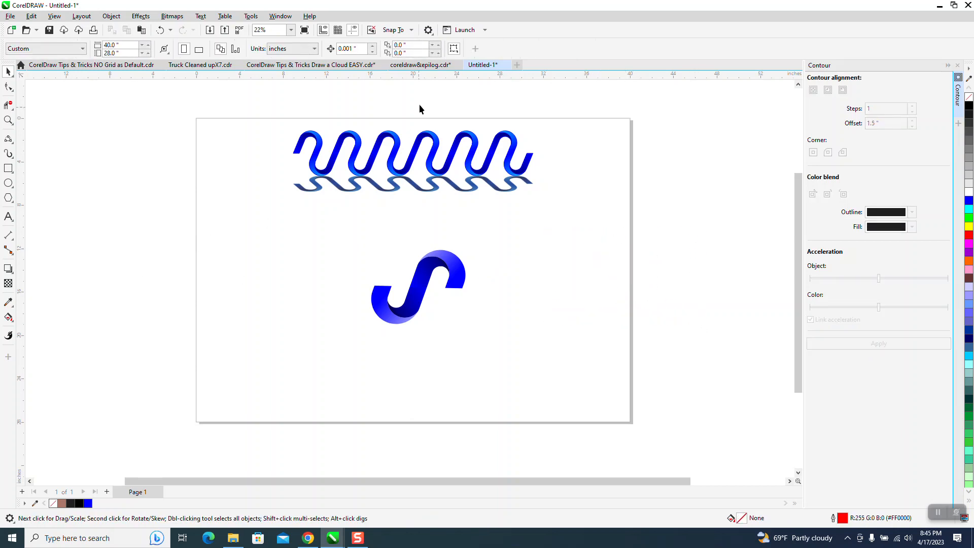
# - Place a horizontal guideline at Y -15.678 inches, along the bottom edge of the ribbon's right end
pyautogui.moveTo(472, 212); pyautogui.dragTo(472, 289)
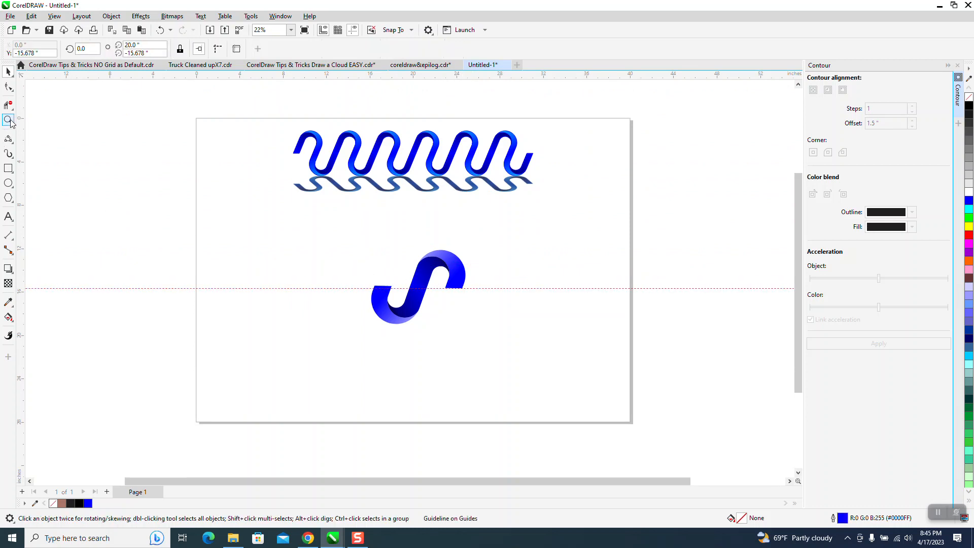
pyautogui.click(8, 120)
pyautogui.moveTo(336, 216); pyautogui.dragTo(594, 374)
pyautogui.click(8, 71)
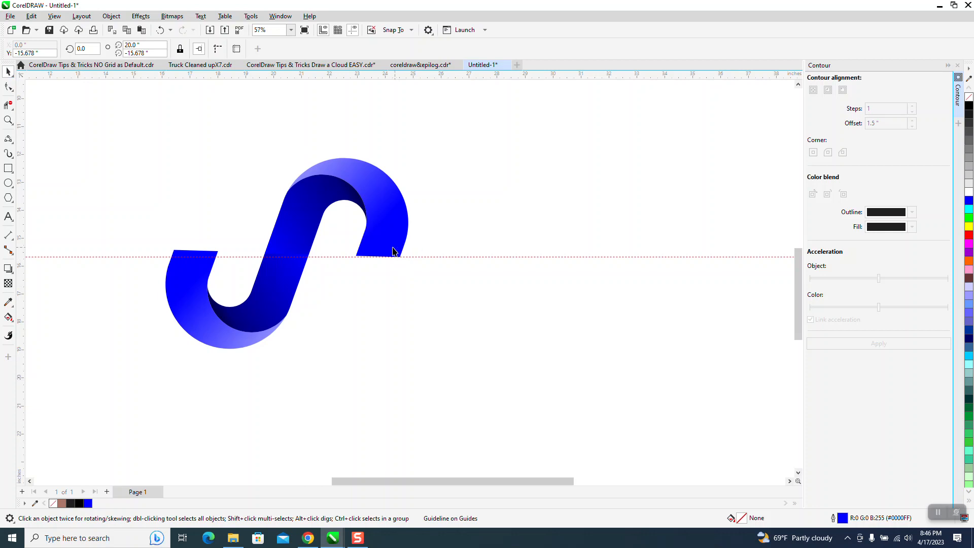
# - Move the ribbon's rotation center to its right end's outer corner and rotate it to 72.112 degrees, aligning the left end with the guideline
pyautogui.click(191, 257)
pyautogui.click(193, 264)
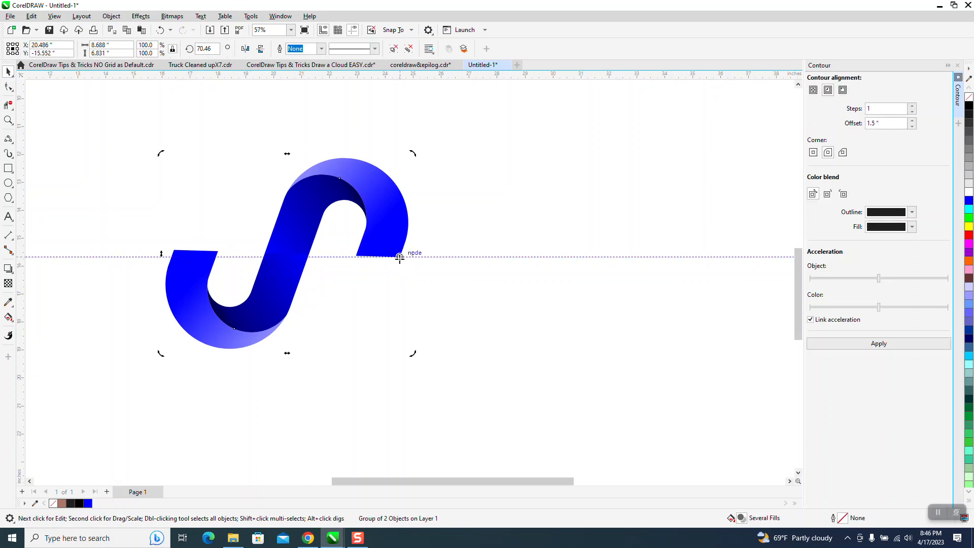
pyautogui.moveTo(175, 254); pyautogui.dragTo(176, 257)
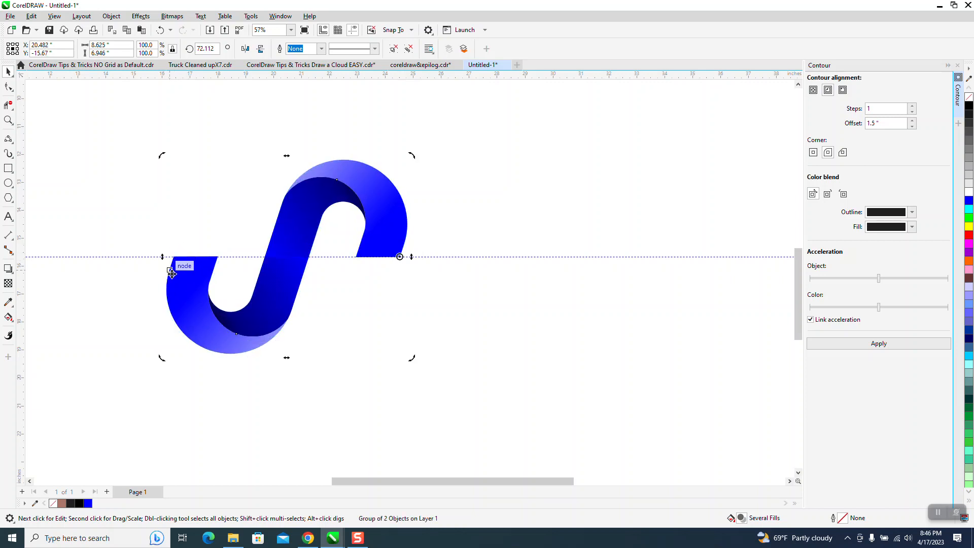
pyautogui.click(394, 273)
pyautogui.scroll(-1, 349, 265)
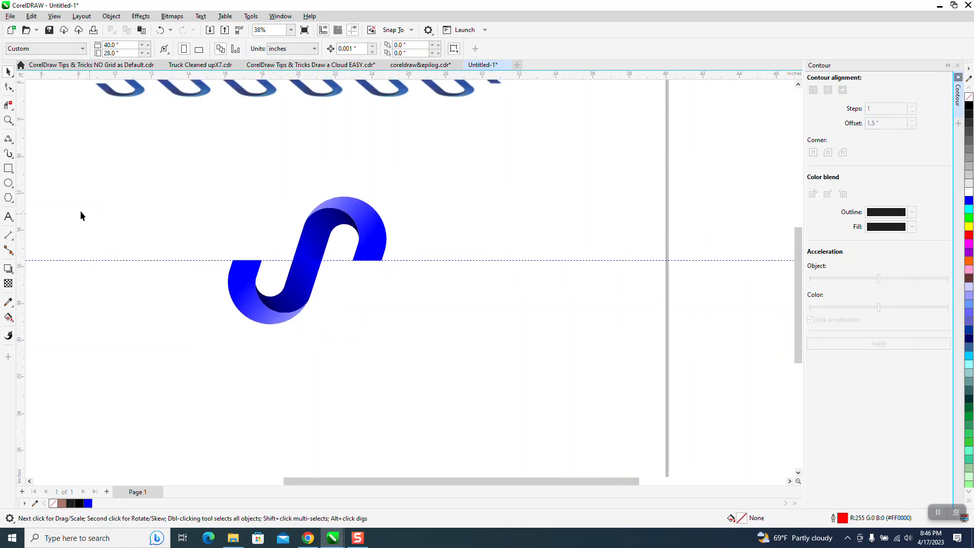
# - Dimension the horizontal distance from the ribbon's left end inner corner to its right end outer corner and read the value
pyautogui.click(8, 120)
pyautogui.moveTo(196, 194); pyautogui.dragTo(554, 345)
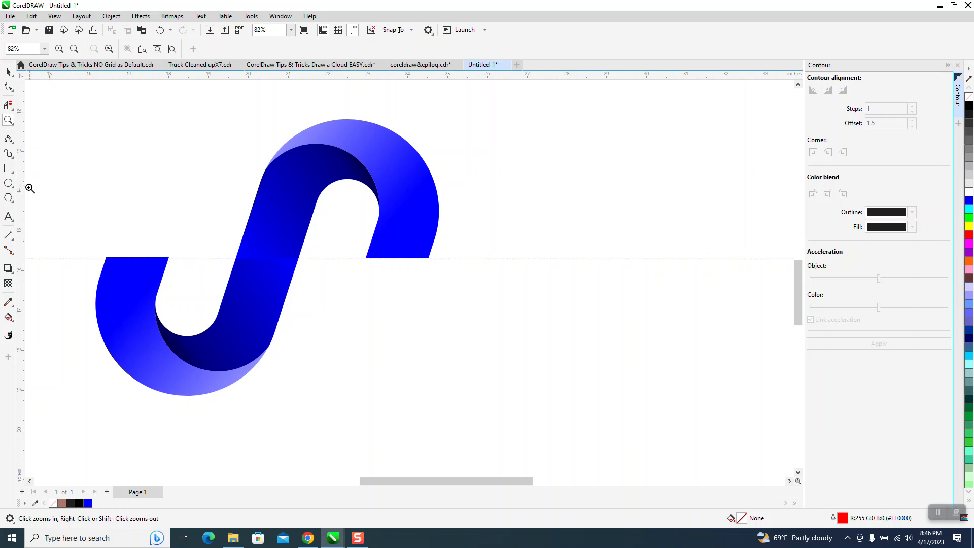
pyautogui.click(11, 236)
pyautogui.click(51, 239)
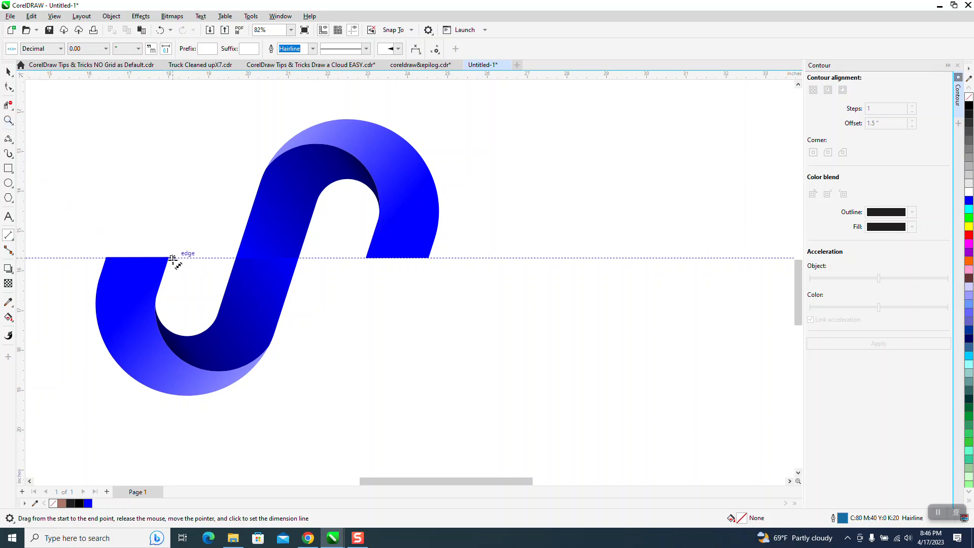
pyautogui.moveTo(169, 258); pyautogui.dragTo(430, 258)
pyautogui.click(431, 258)
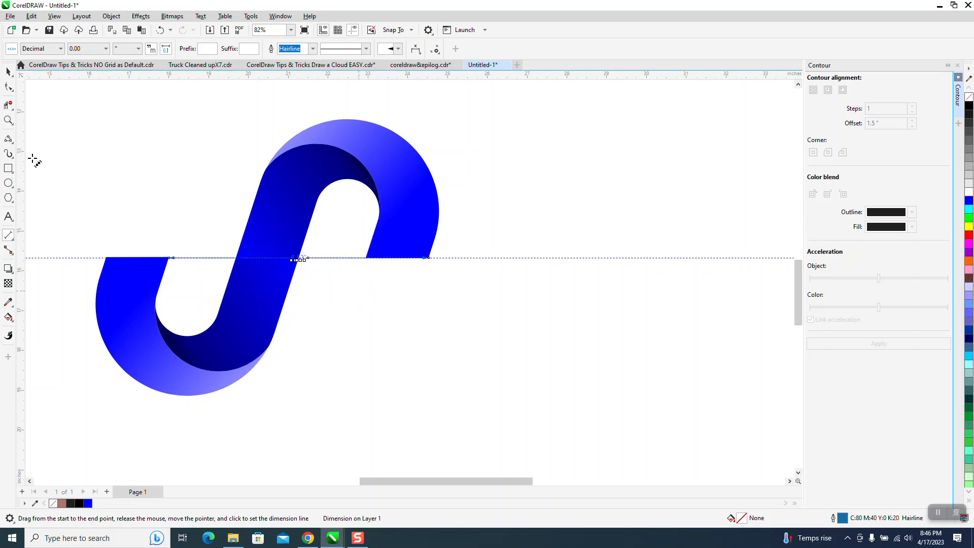
pyautogui.click(8, 120)
pyautogui.click(304, 259)
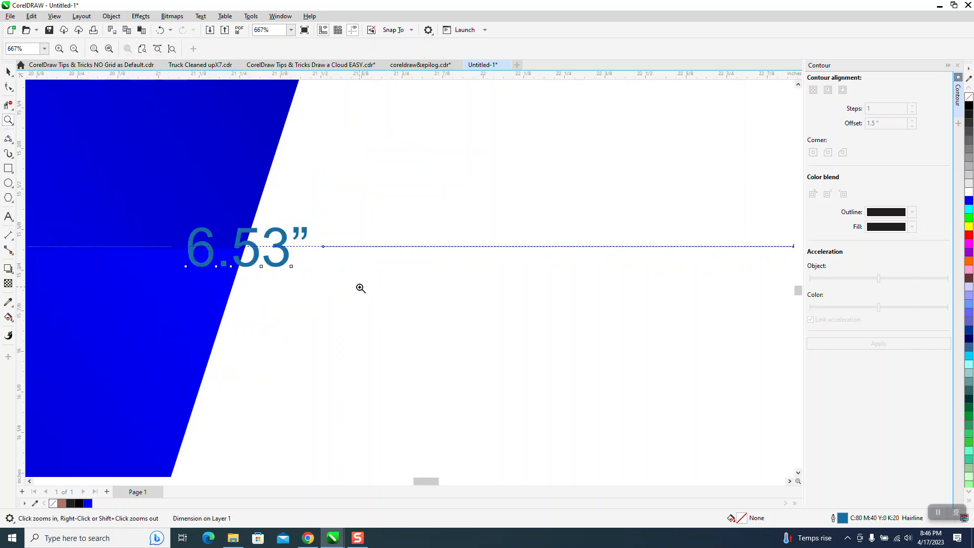
pyautogui.scroll(-5, 361, 288)
pyautogui.press('space')
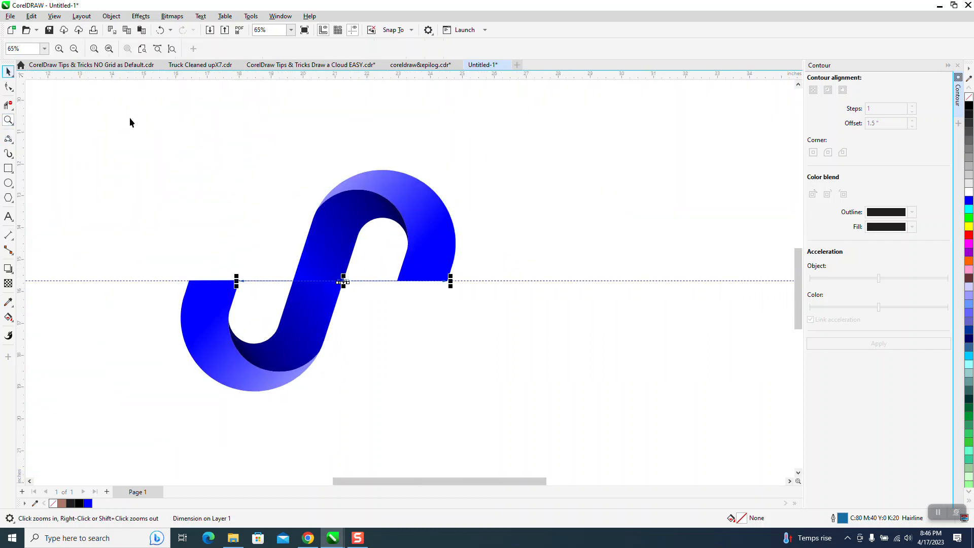
# - Delete the dimension line and its text from the ribbon
pyautogui.click(391, 287)
pyautogui.click(345, 282)
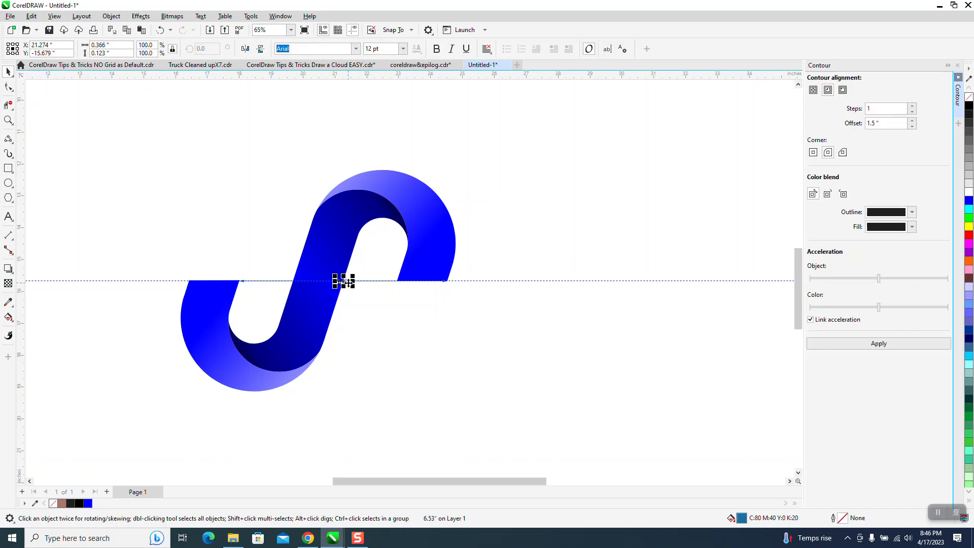
pyautogui.click(347, 286)
pyautogui.moveTo(521, 391); pyautogui.dragTo(522, 394)
pyautogui.click(531, 113)
# - Set the nudge distance to 6.53 inches and duplicate the ribbon group one nudge to the right
pyautogui.click(350, 48)
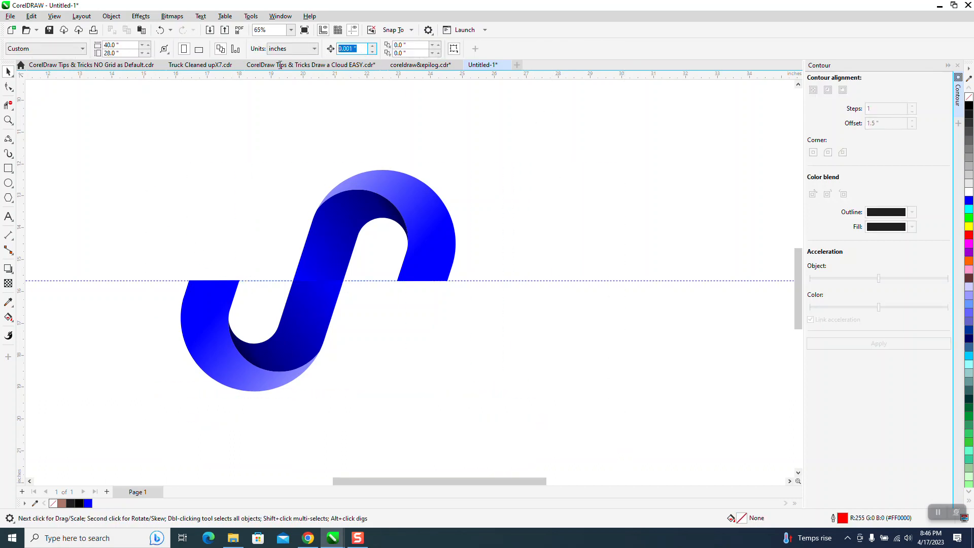
pyautogui.write('3.')
pyautogui.moveTo(114, 184); pyautogui.dragTo(449, 316)
pyautogui.moveTo(504, 379); pyautogui.dragTo(504, 379)
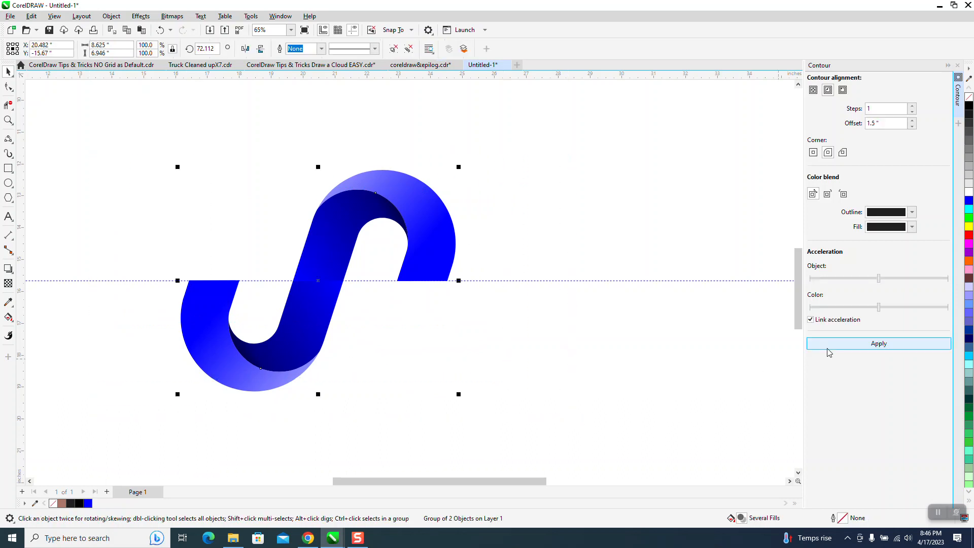
pyautogui.press('KP_Add')
pyautogui.press('Right')
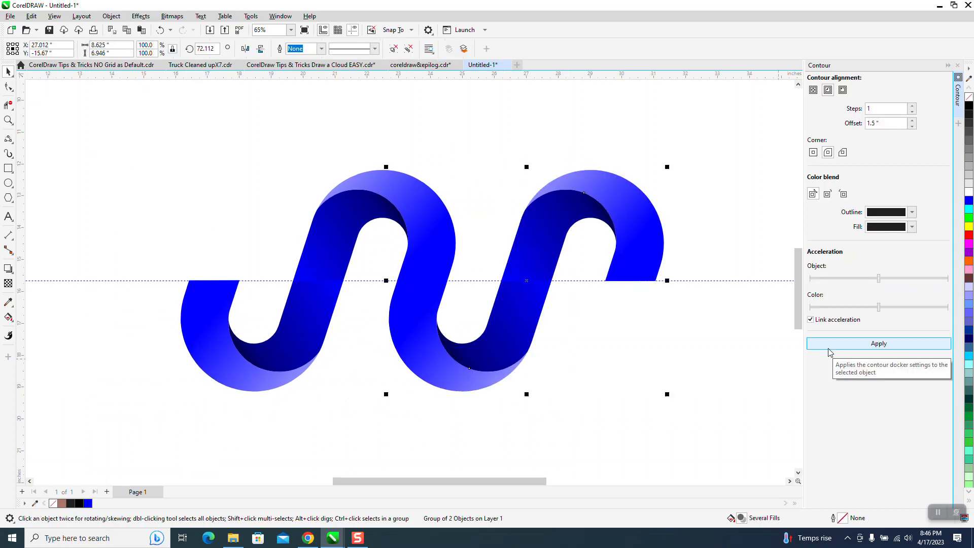
# - Add three more ribbon duplicates, each offset another 6.53 inches to the right, extending the wave to five pieces
pyautogui.scroll(-1, 709, 266)
pyautogui.press('KP_Add')
pyautogui.press('Right')
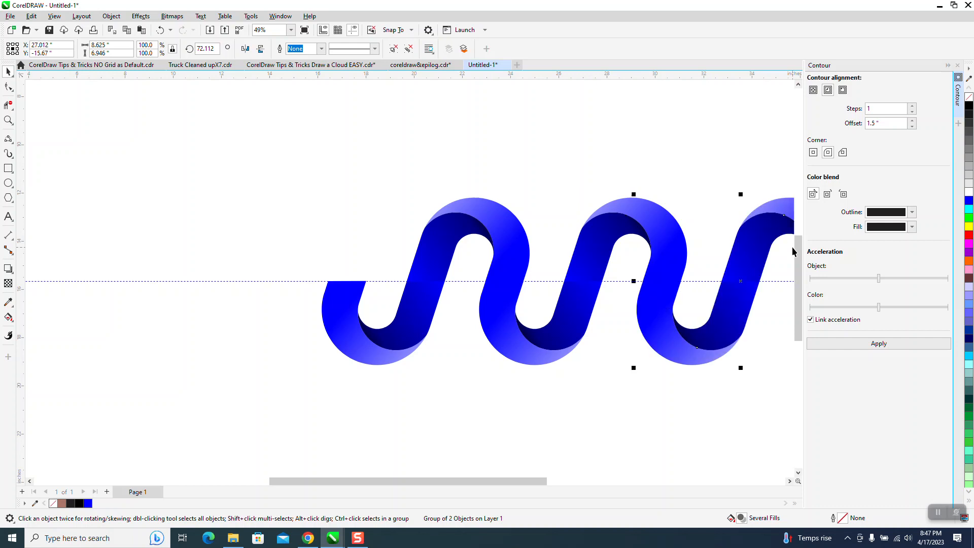
pyautogui.scroll(-2, 563, 364)
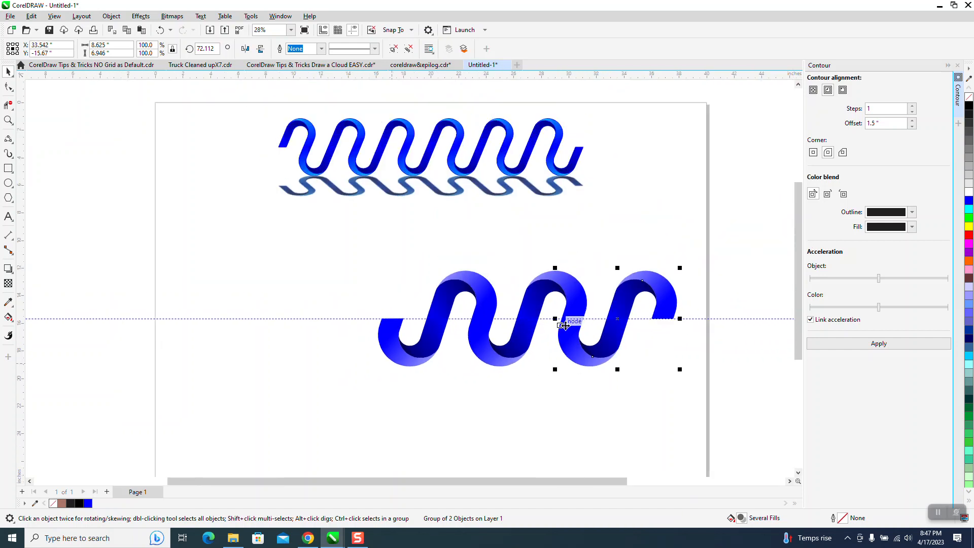
pyautogui.press('KP_Add')
pyautogui.press('Right')
pyautogui.press('KP_Add')
pyautogui.press('Right')
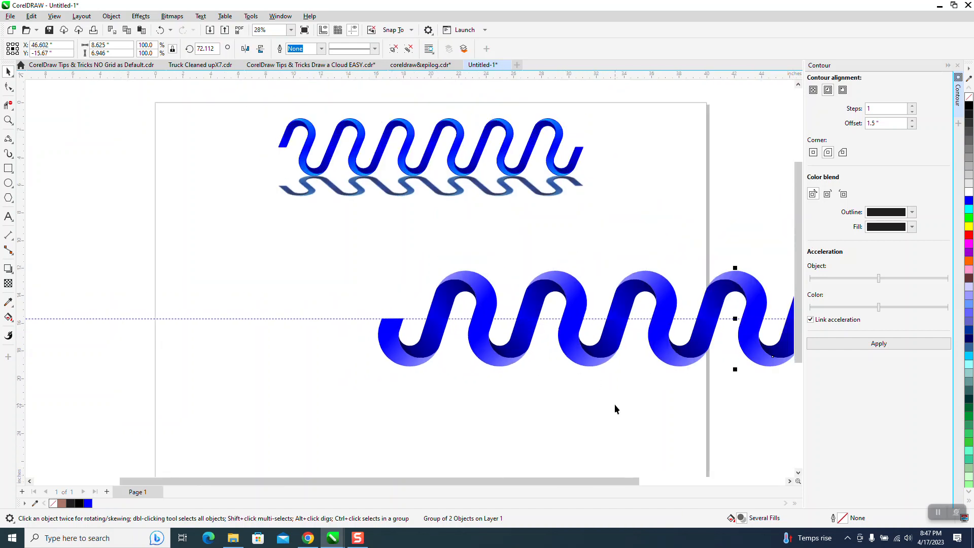
# - Scale all five ribbon pieces down together to about 19.66 by 3.93 inches and move them beneath the finished sample artwork
pyautogui.scroll(-1, 599, 404)
pyautogui.moveTo(405, 285); pyautogui.dragTo(783, 394)
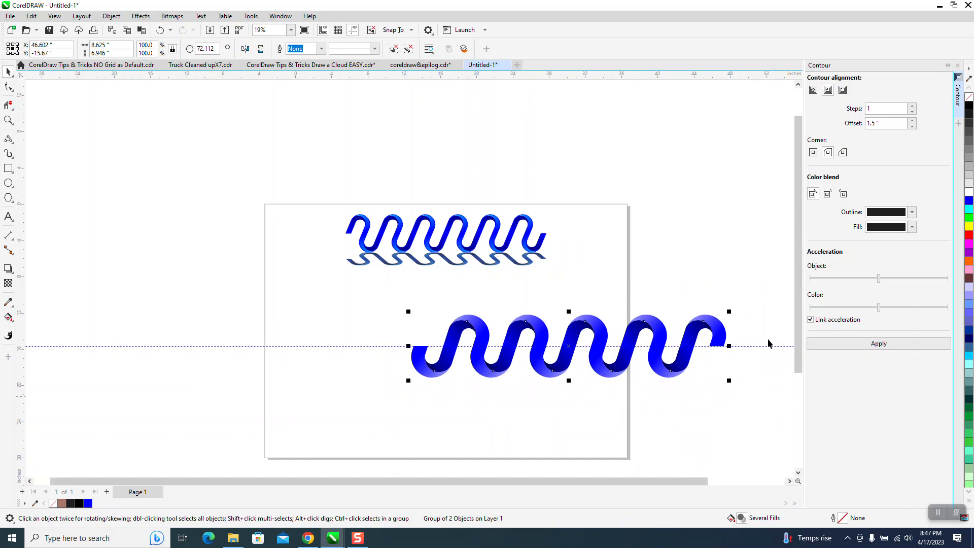
pyautogui.moveTo(731, 313); pyautogui.dragTo(592, 343)
pyautogui.moveTo(499, 361); pyautogui.dragTo(440, 301)
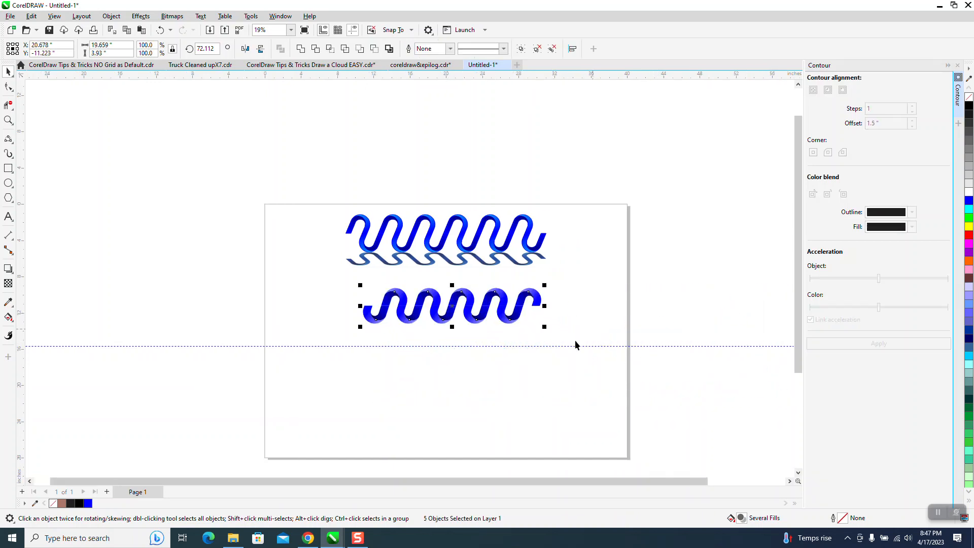
# - Group the five ribbon pieces and create a vertically mirrored copy directly beneath, flattened to about 1.24 inches high
pyautogui.click(8, 121)
pyautogui.moveTo(348, 276); pyautogui.dragTo(616, 343)
pyautogui.click(9, 71)
pyautogui.click(287, 281)
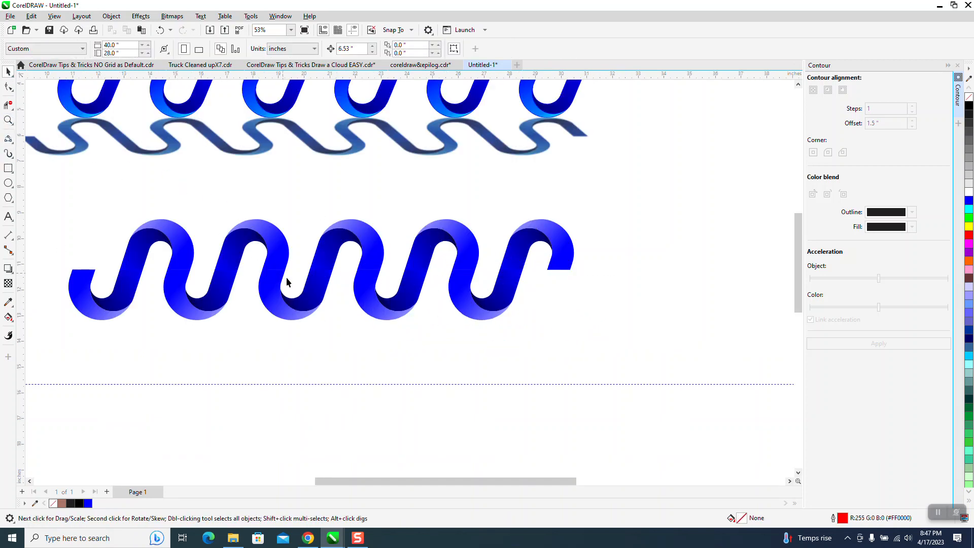
pyautogui.click(313, 300)
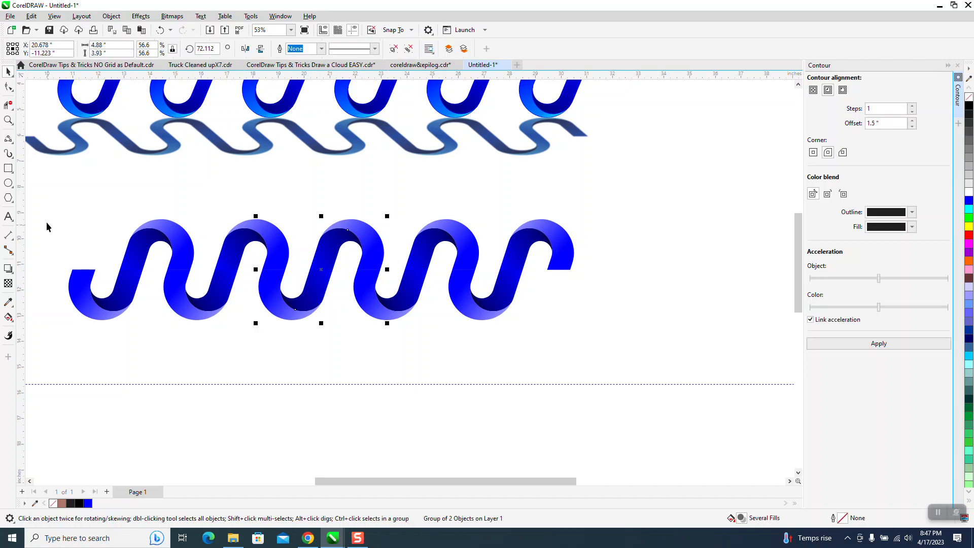
pyautogui.moveTo(40, 203); pyautogui.dragTo(610, 330)
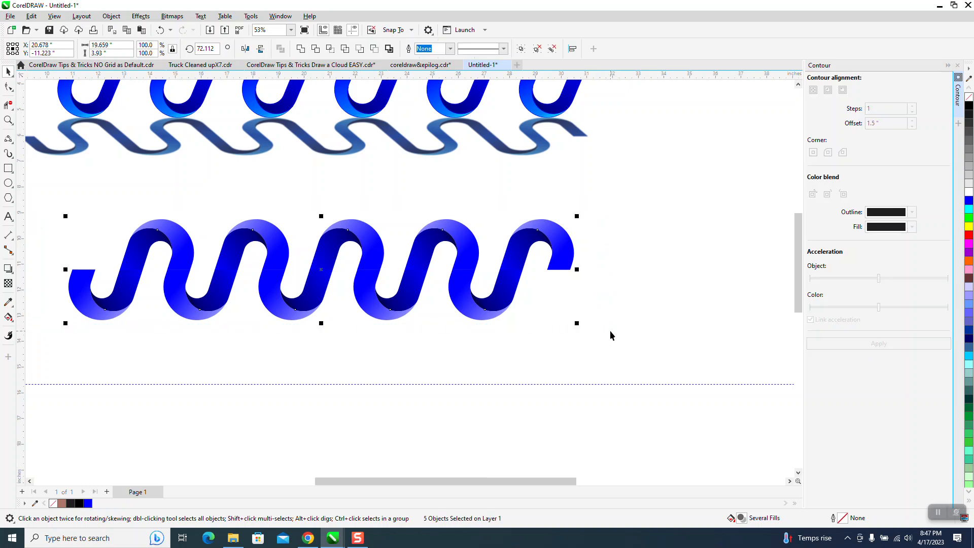
pyautogui.hotkey('ctrl', 'g')
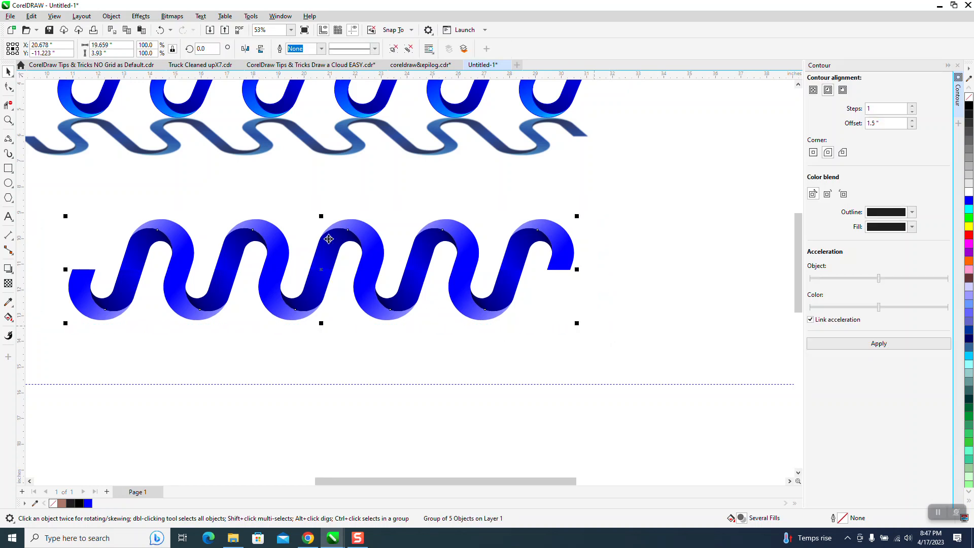
pyautogui.moveTo(321, 215); pyautogui.dragTo(318, 346)
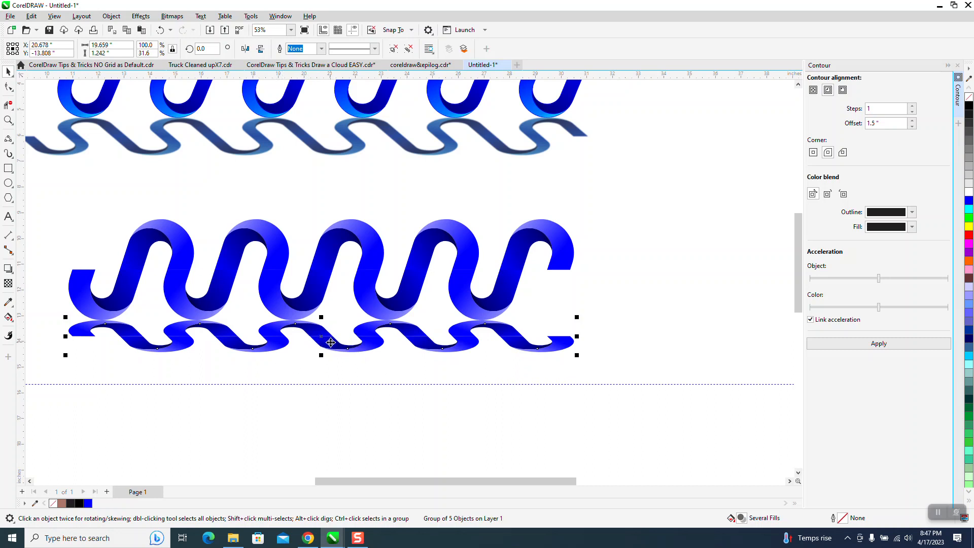
# - Try a uniform transparency of 60 on the flattened mirrored copy and undo it
pyautogui.click(8, 284)
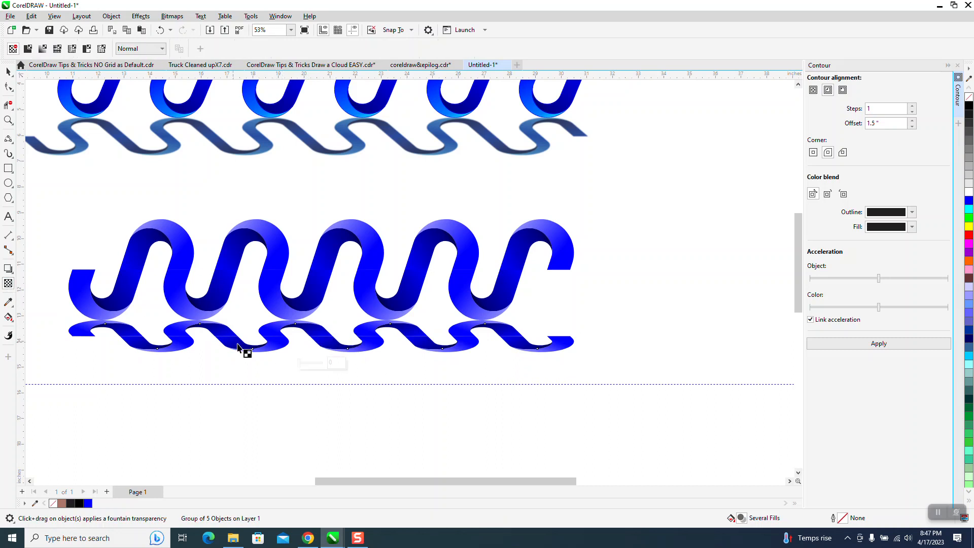
pyautogui.moveTo(299, 364); pyautogui.dragTo(313, 364)
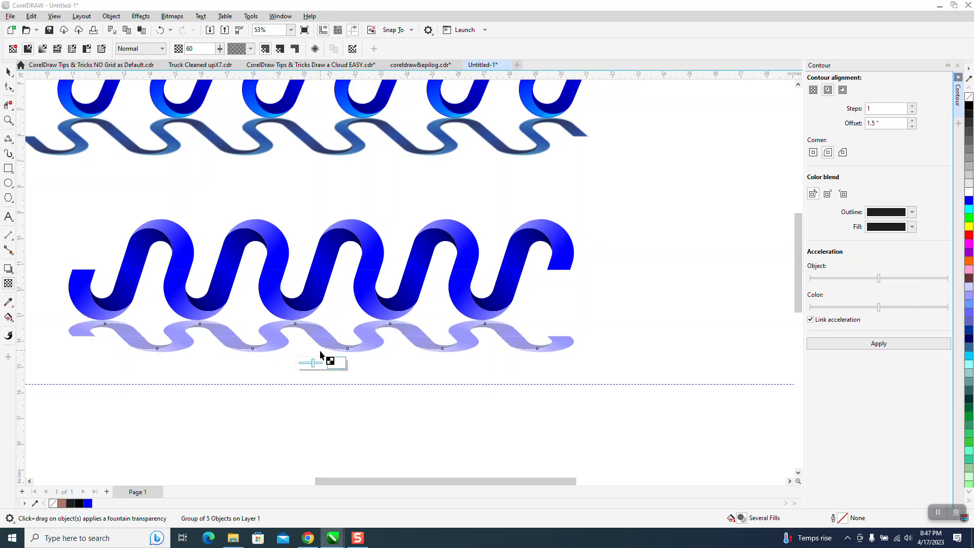
pyautogui.click(161, 30)
pyautogui.click(162, 31)
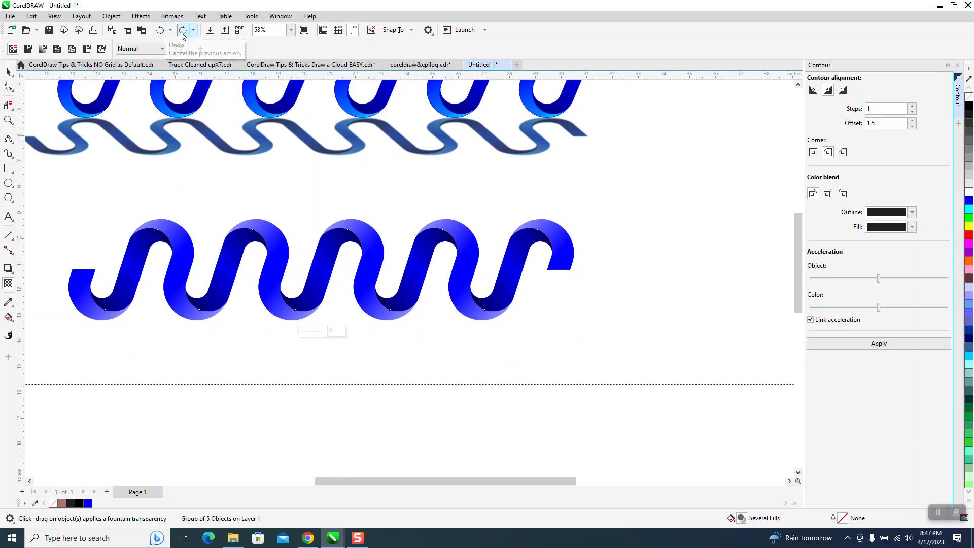
pyautogui.hotkey('ctrl', 'shift', 'z')
# - Apply a Gaussian Blur with a 5.0 pixel radius to the flattened mirrored copy
pyautogui.click(8, 73)
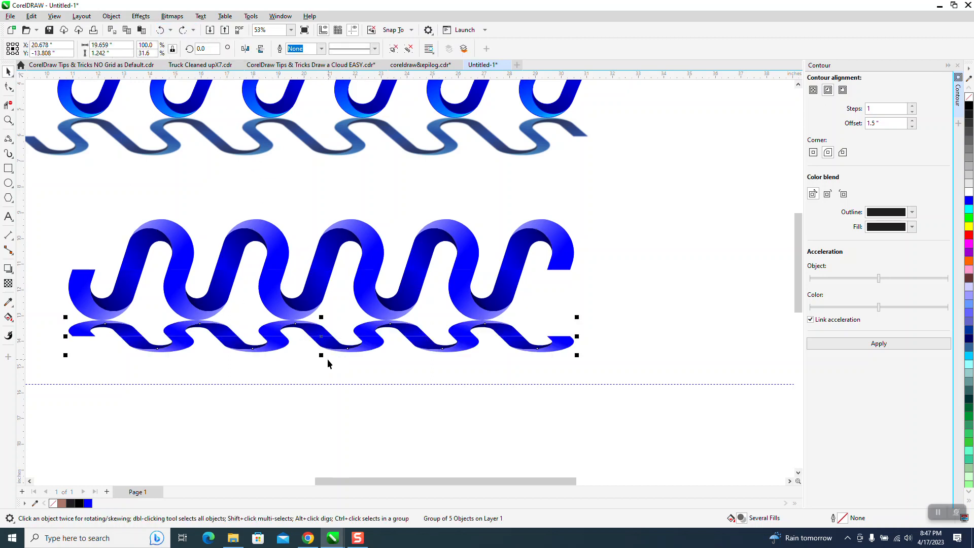
pyautogui.click(141, 16)
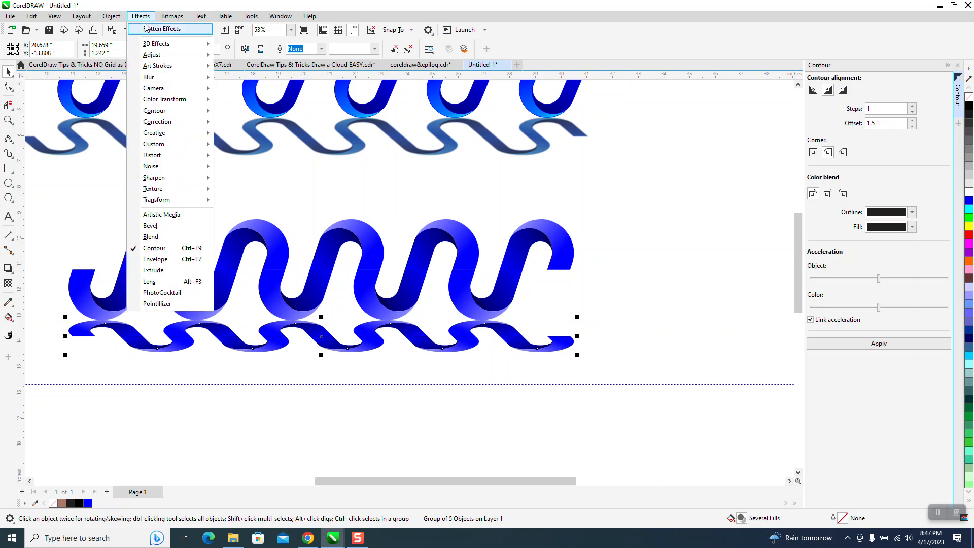
pyautogui.moveTo(153, 80)
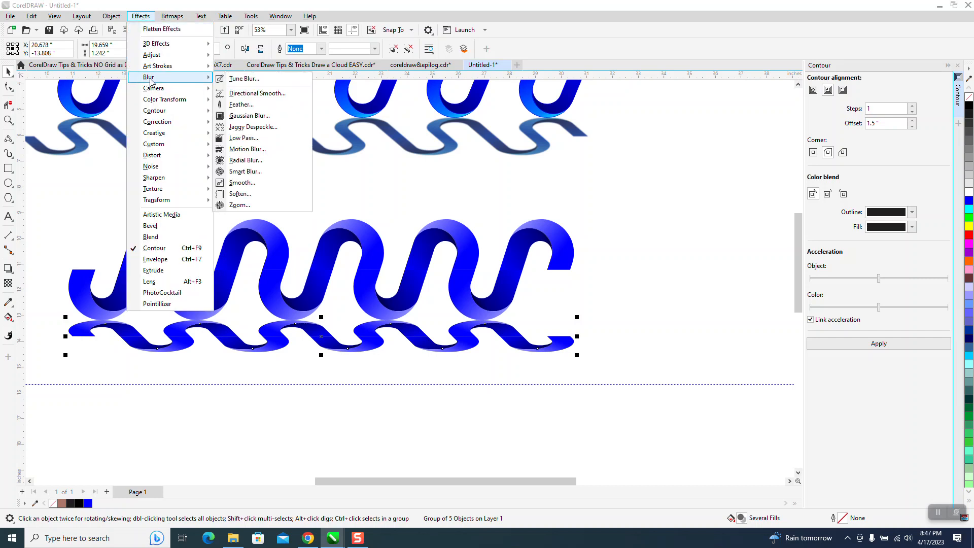
pyautogui.click(245, 117)
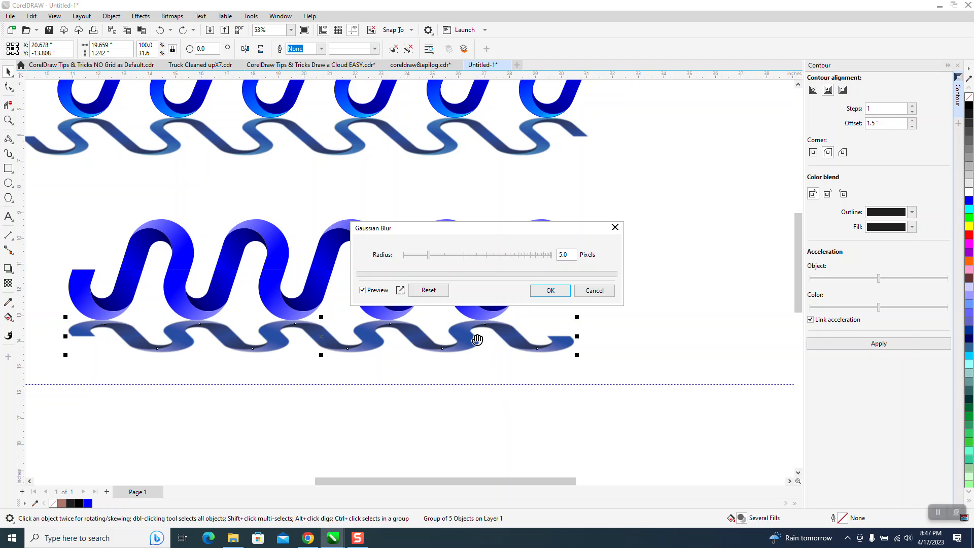
pyautogui.click(550, 291)
pyautogui.scroll(-2, 531, 296)
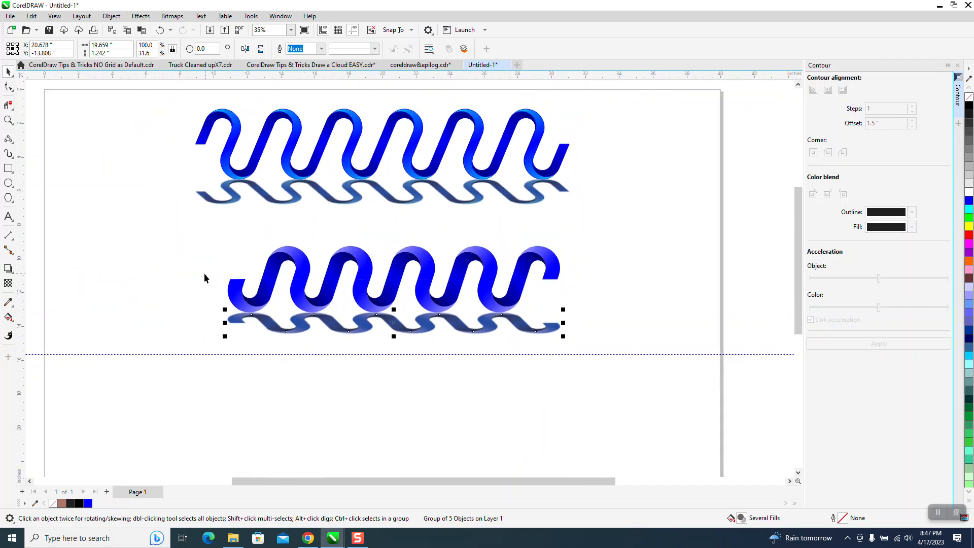
# - Draw a black-filled rectangle about 21.6 by 6.7 inches around the ribbon and its reflection, and send it to the back of the page
pyautogui.click(8, 168)
pyautogui.moveTo(209, 235); pyautogui.dragTo(573, 348)
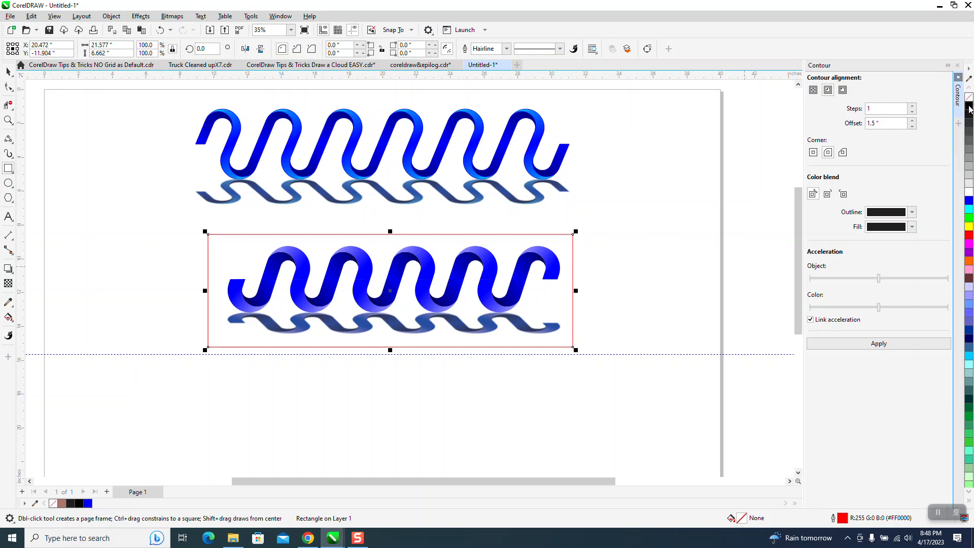
pyautogui.click(969, 106)
pyautogui.click(111, 17)
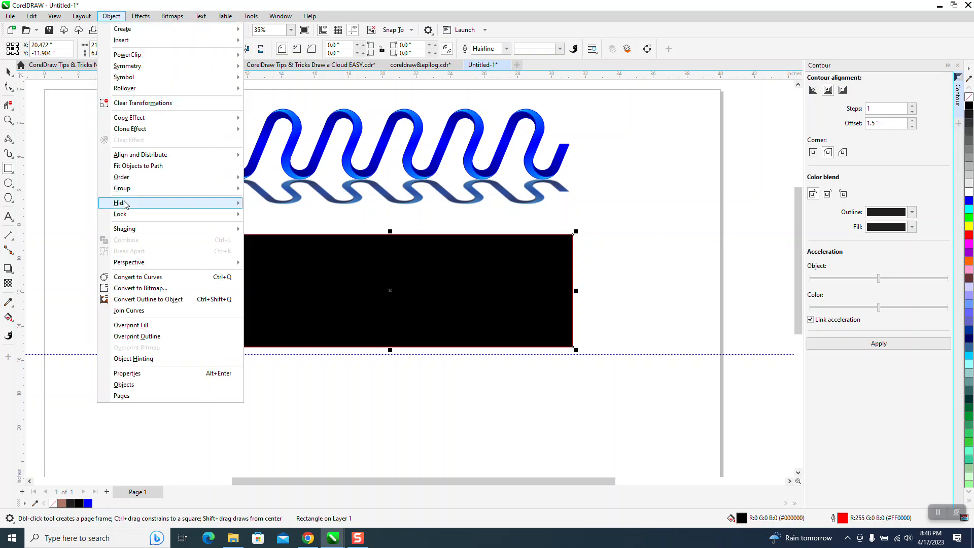
pyautogui.moveTo(128, 178)
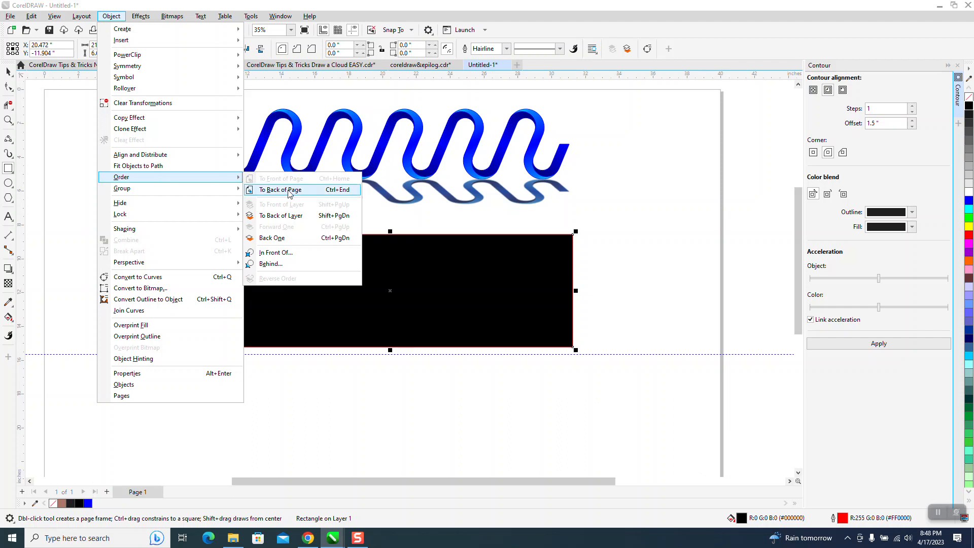
pyautogui.click(260, 189)
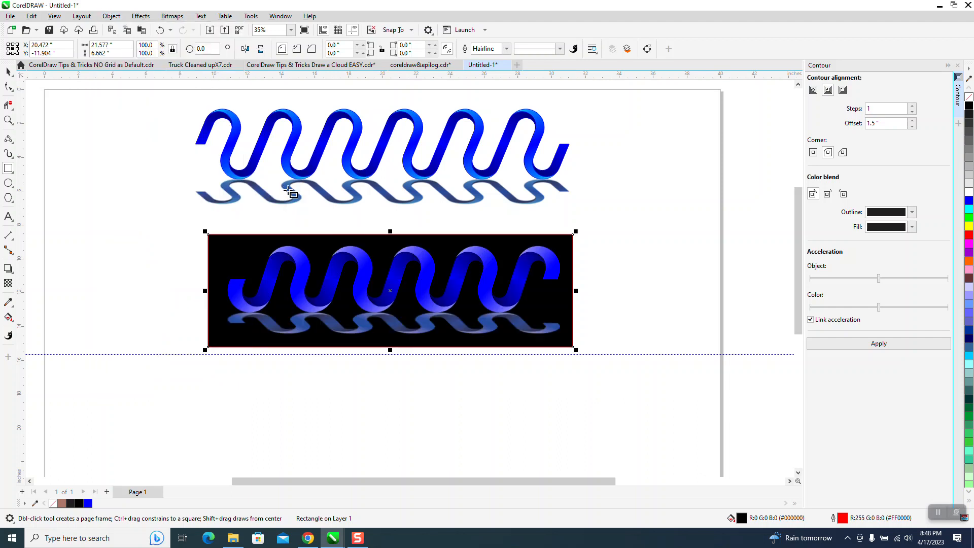
# - Examine the ribbon's joints, gradients and blurred reflection up close against the black background
pyautogui.click(8, 120)
pyautogui.moveTo(254, 215); pyautogui.dragTo(678, 347)
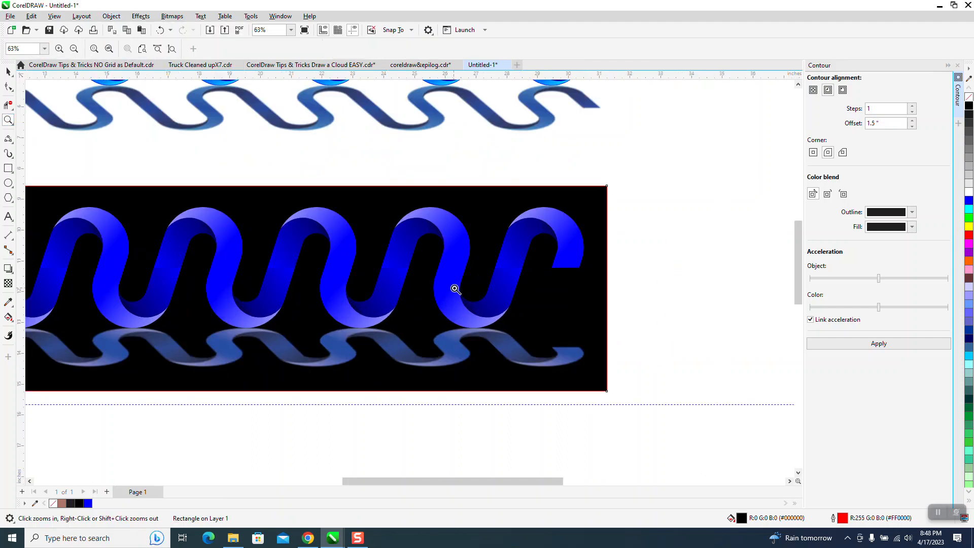
pyautogui.moveTo(249, 246); pyautogui.dragTo(391, 310)
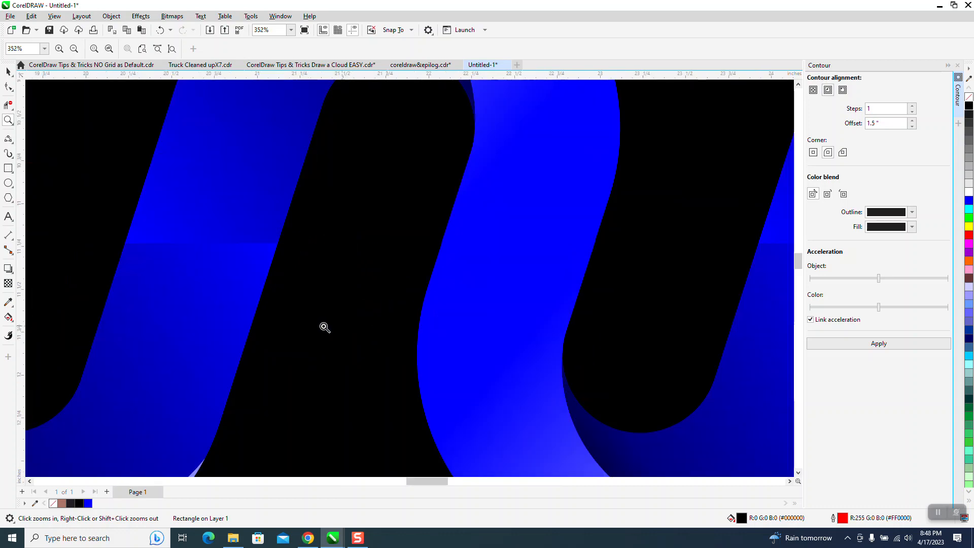
pyautogui.rightClick(265, 215)
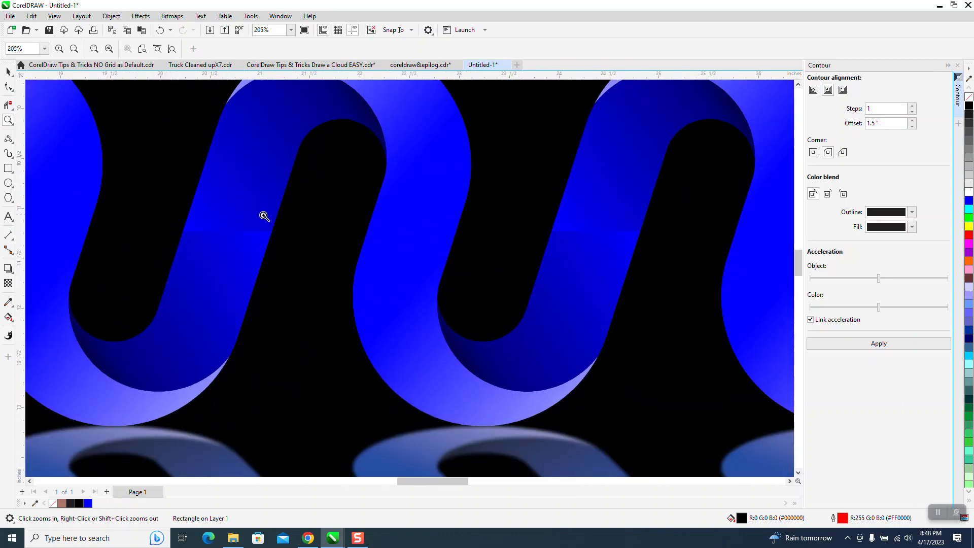
pyautogui.rightClick(245, 233)
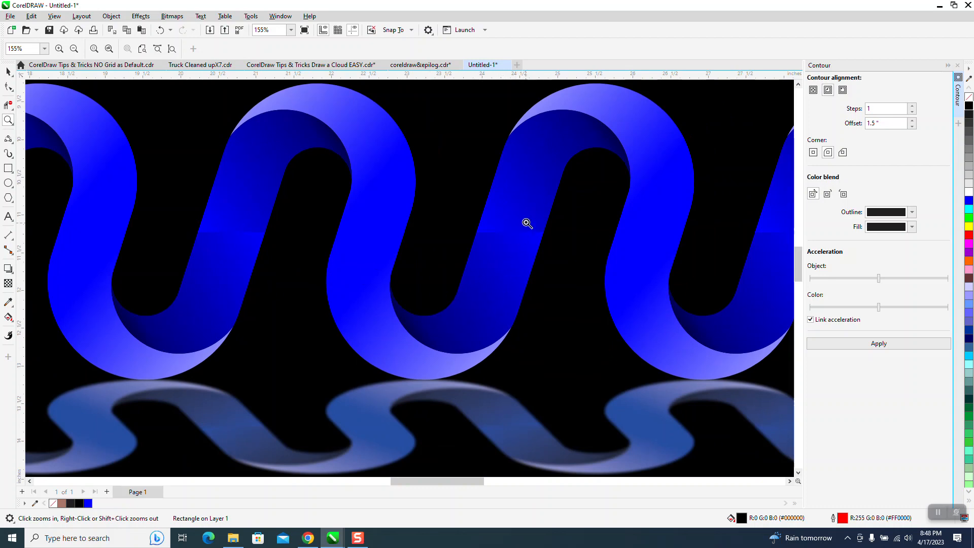
# - Review the whole black-backed ribbon wave, inspect its left end and reflection up close, and compare it with the finished artwork above
pyautogui.rightClick(508, 242)
pyautogui.rightClick(512, 238)
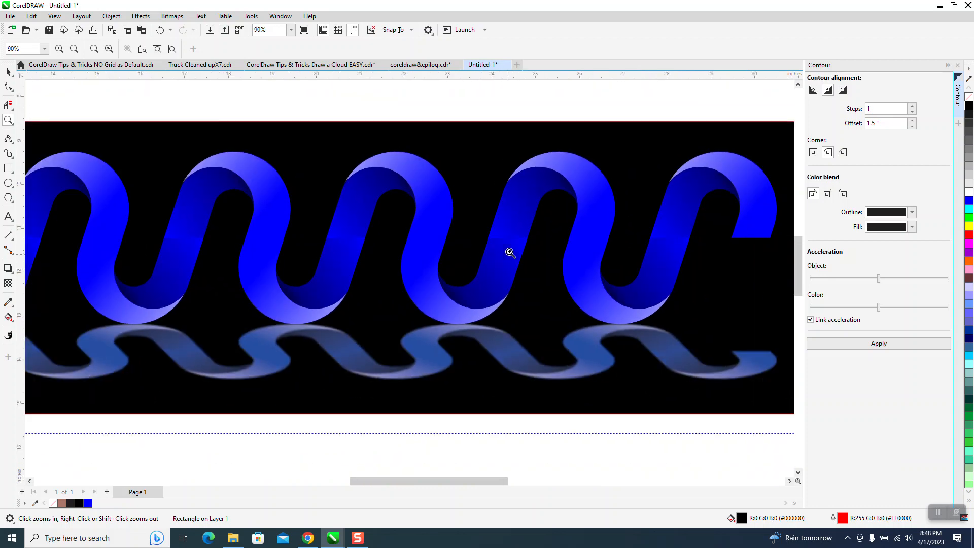
pyautogui.rightClick(521, 221)
pyautogui.rightClick(518, 225)
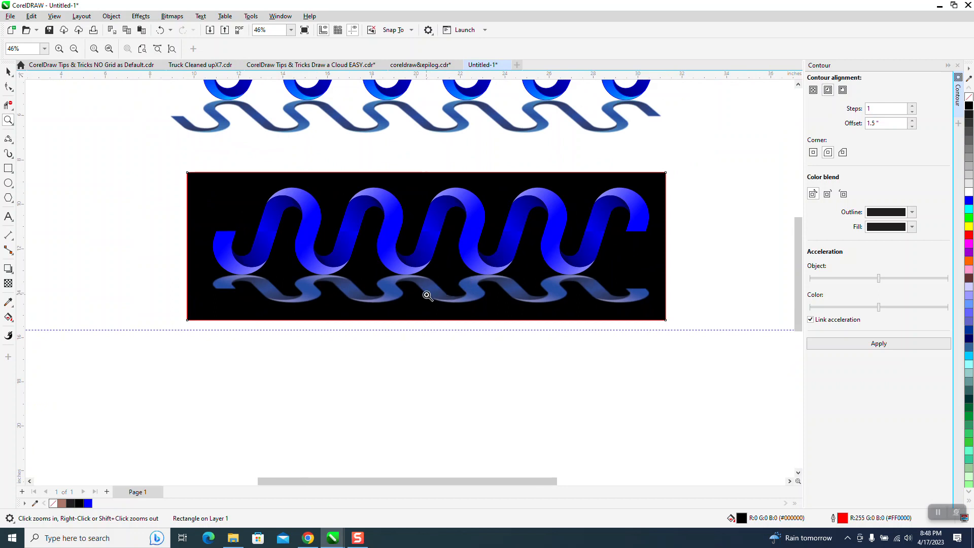
pyautogui.moveTo(216, 221); pyautogui.dragTo(382, 319)
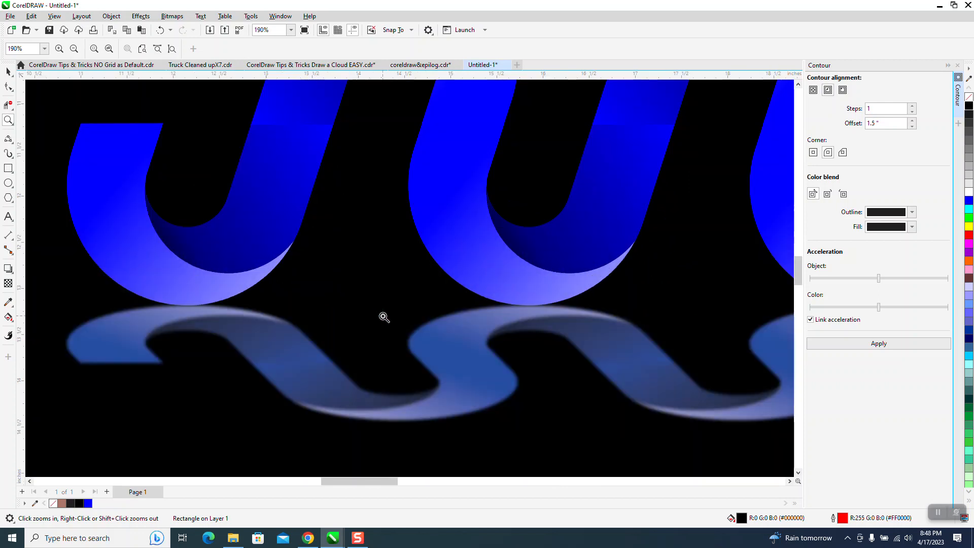
pyautogui.rightClick(330, 298)
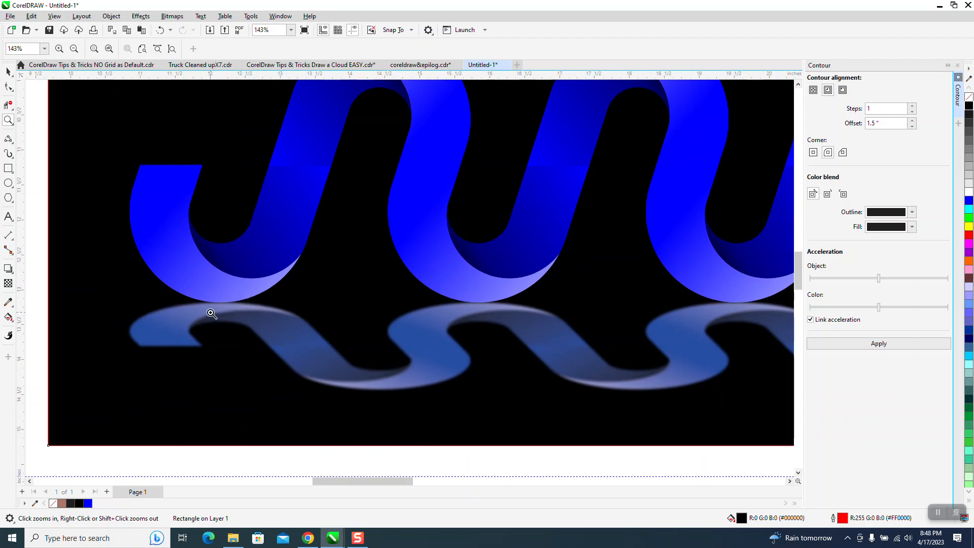
pyautogui.rightClick(347, 361)
pyautogui.rightClick(322, 361)
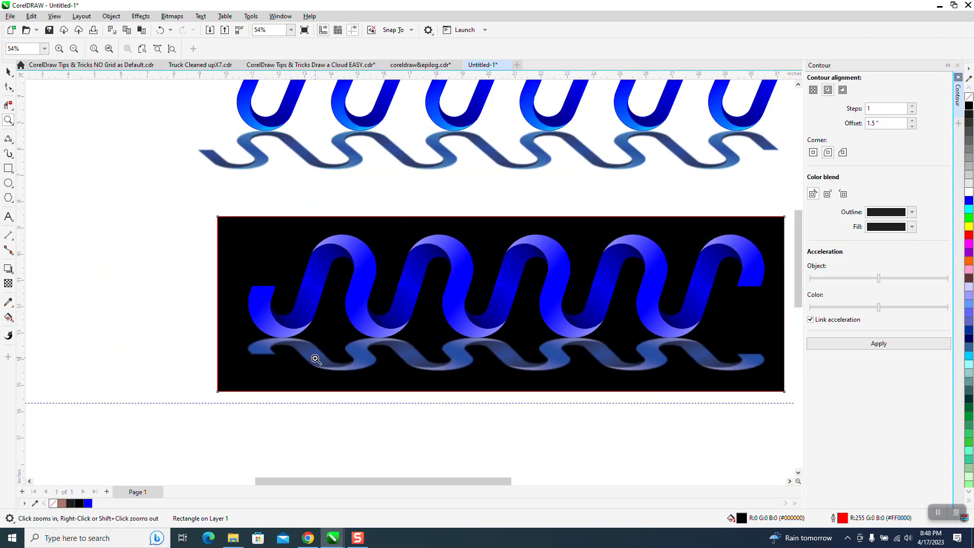
pyautogui.rightClick(316, 358)
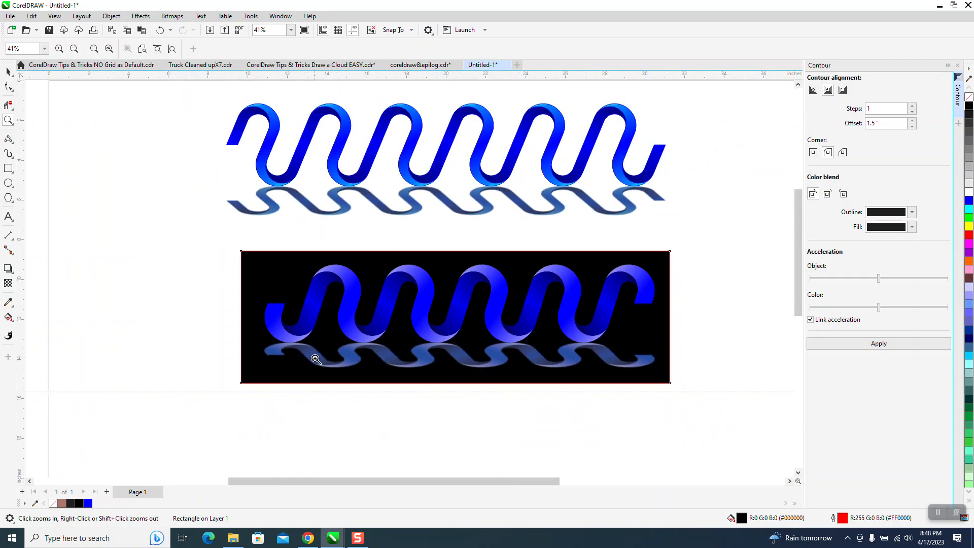
pyautogui.moveTo(260, 246); pyautogui.dragTo(685, 390)
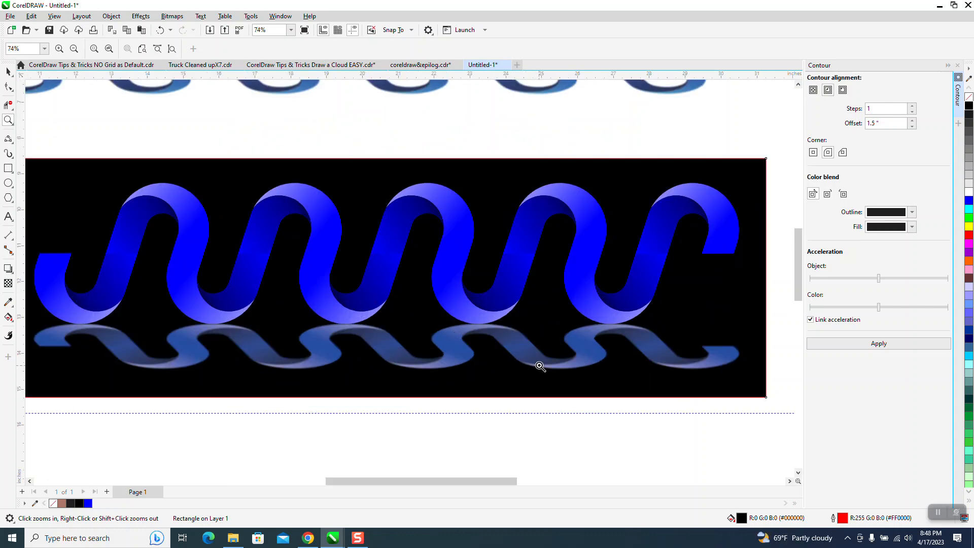